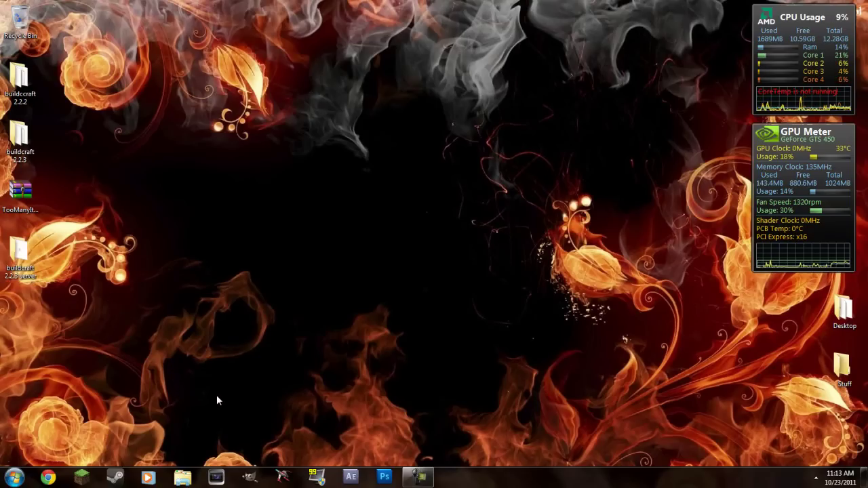
Launch Minecraft and log in with a forced game update set in the launcher options.
click(85, 478)
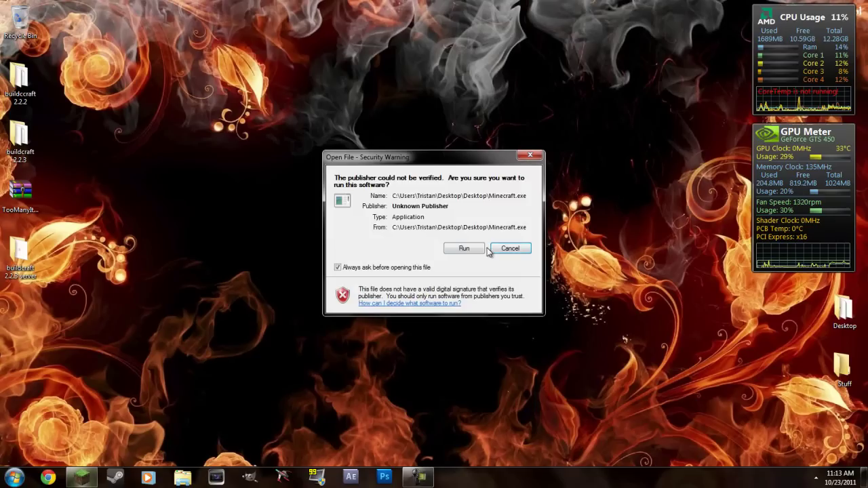
click(463, 248)
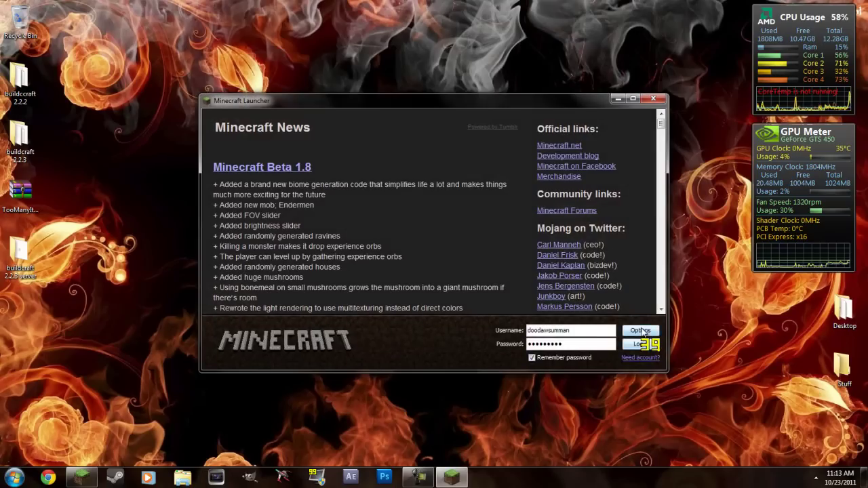
click(640, 330)
click(463, 230)
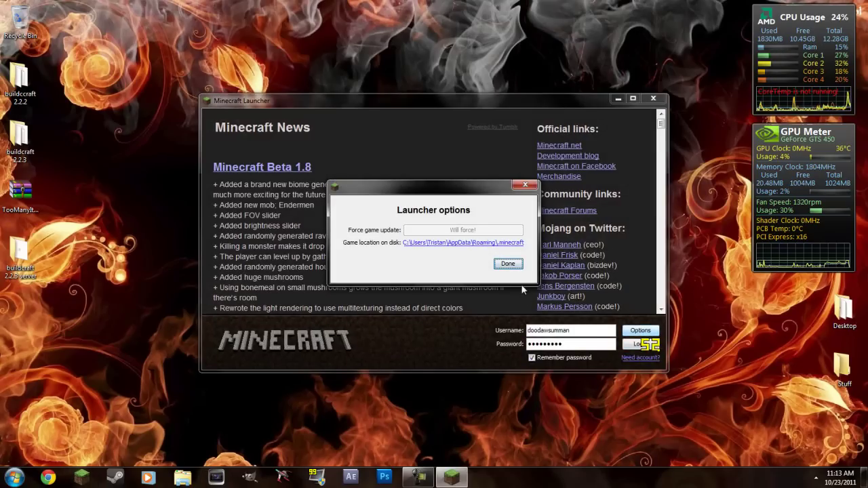
click(508, 264)
click(628, 346)
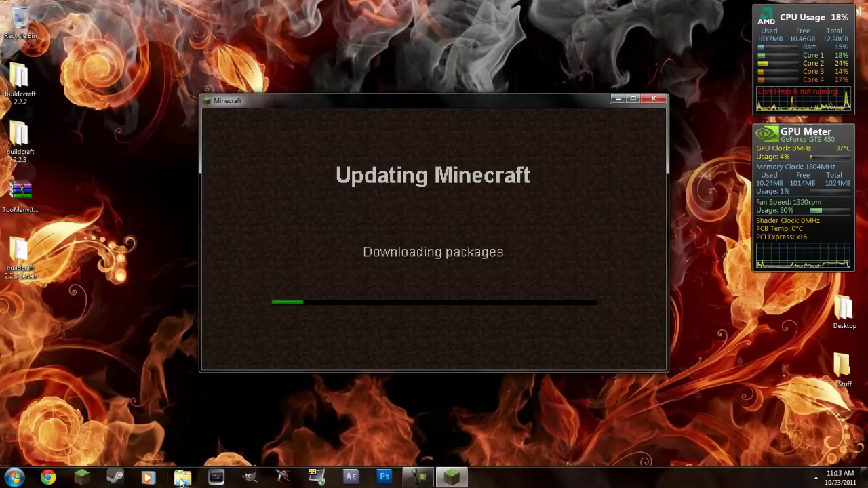
Delete all items from the .minecraft mods folder, and close the folder and Minecraft windows.
right_click(183, 477)
click(180, 326)
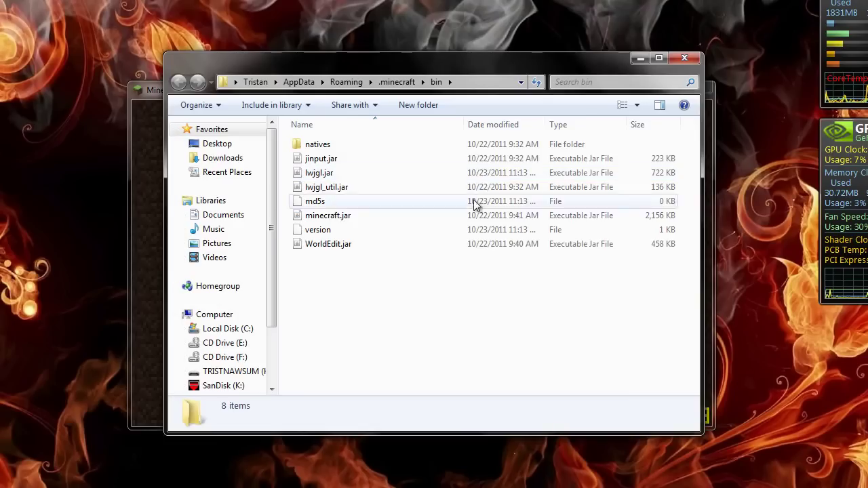
click(400, 83)
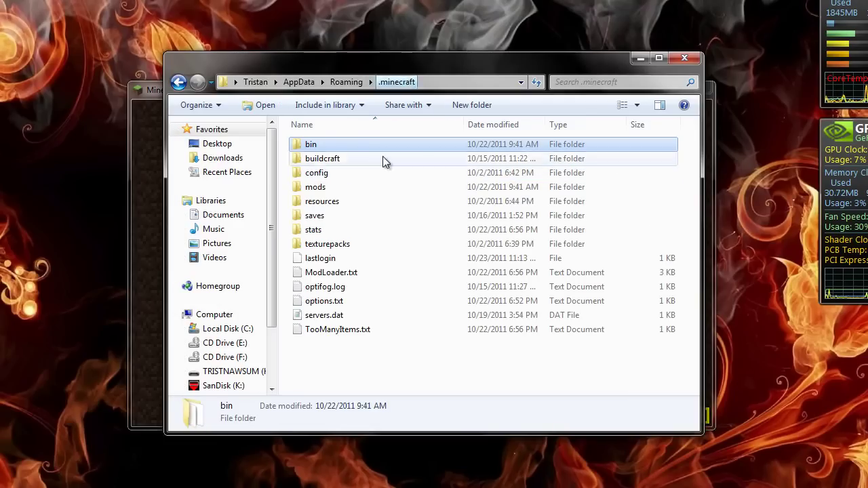
double_click(313, 187)
drag(381, 299, 363, 108)
key(Delete)
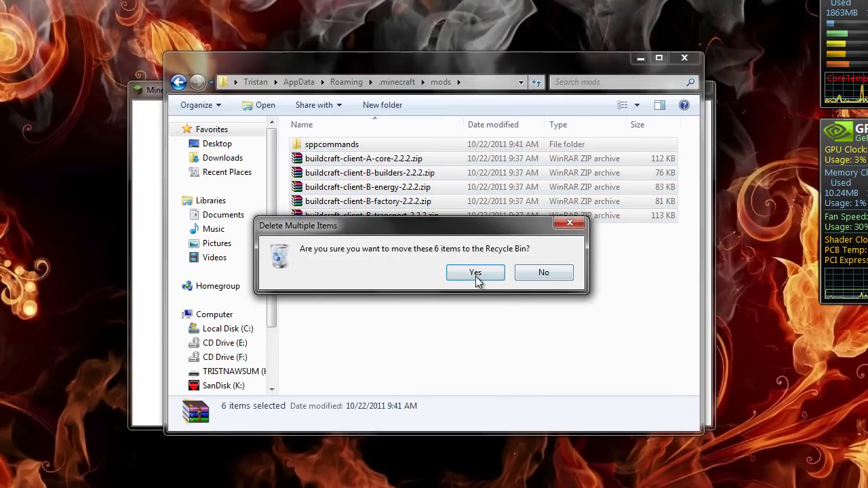
click(477, 273)
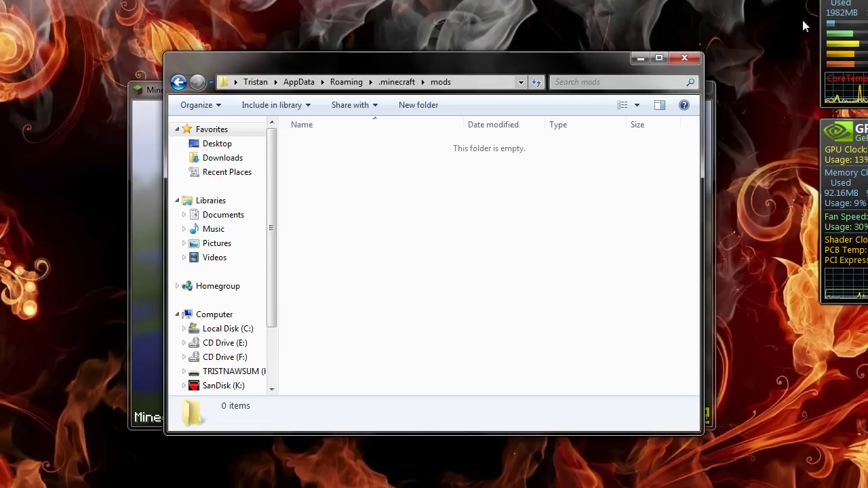
click(684, 58)
click(678, 89)
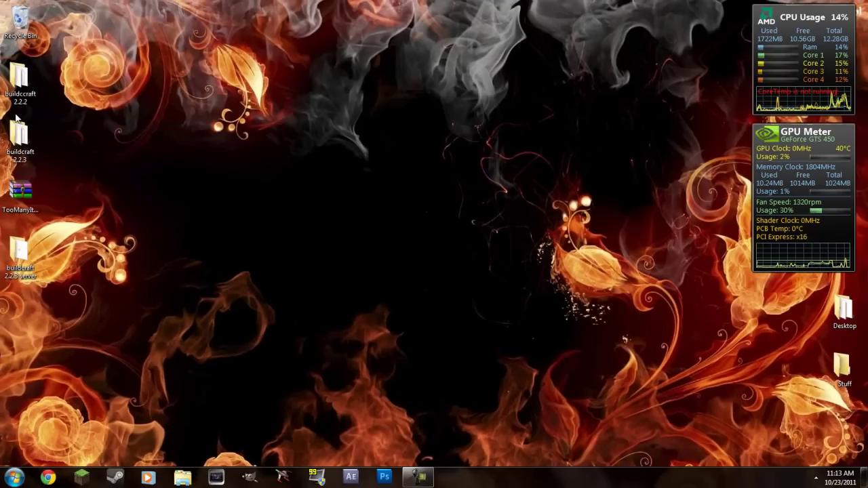
Run mod_pack_installer.jar from the desktop folder buildcraft 2.2.3 and load buildcraft-2.2.3.pack in it.
click(24, 156)
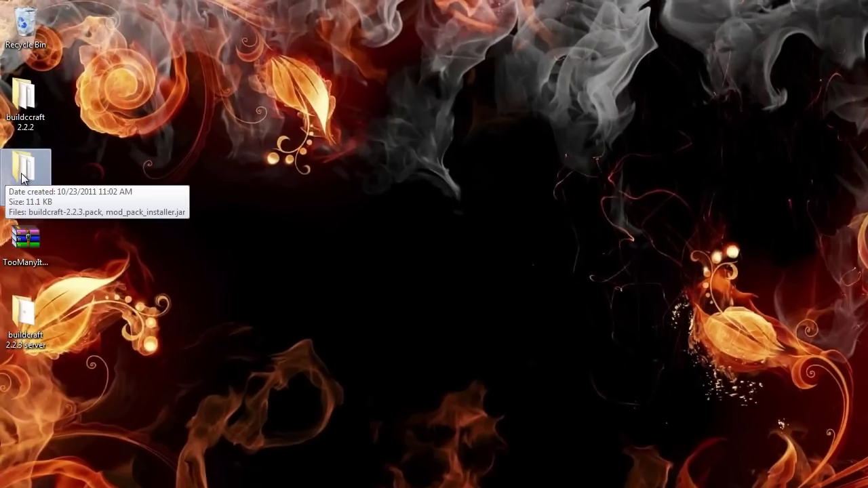
double_click(22, 175)
drag(497, 251, 489, 201)
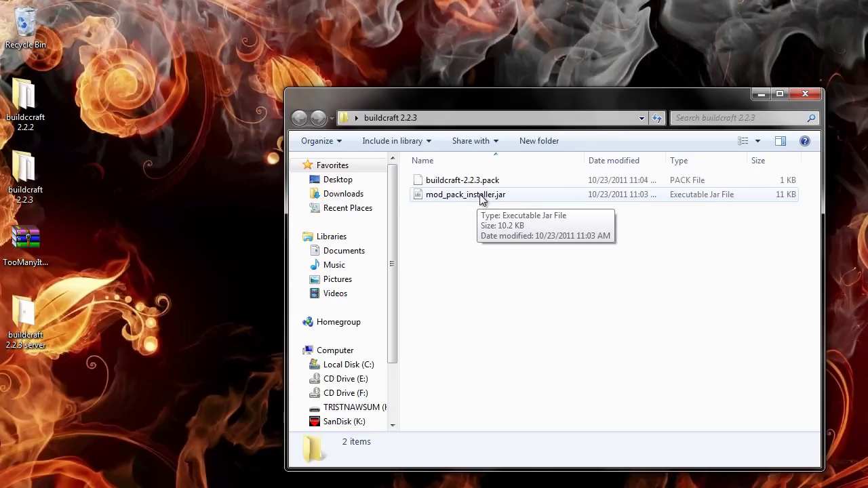
double_click(482, 195)
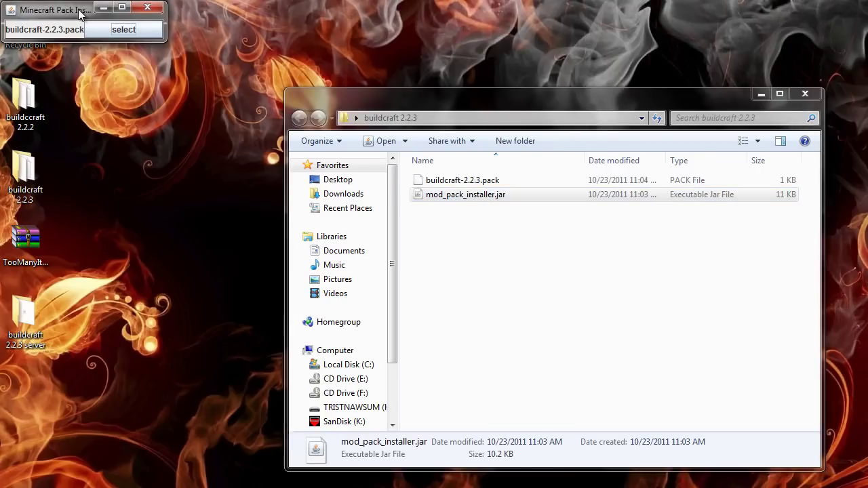
drag(80, 14, 571, 245)
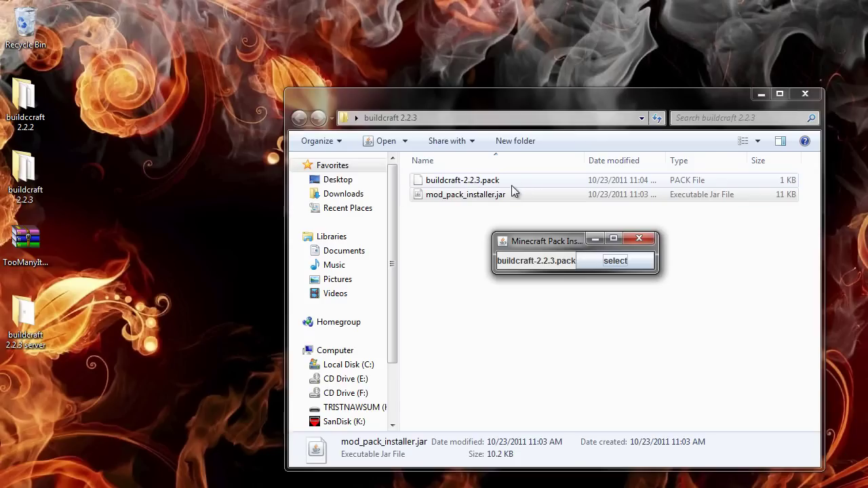
click(606, 263)
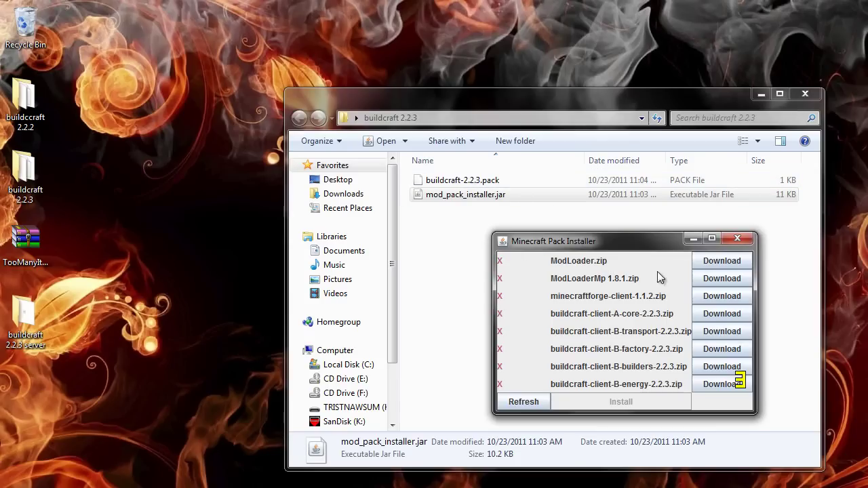
drag(614, 242, 558, 246)
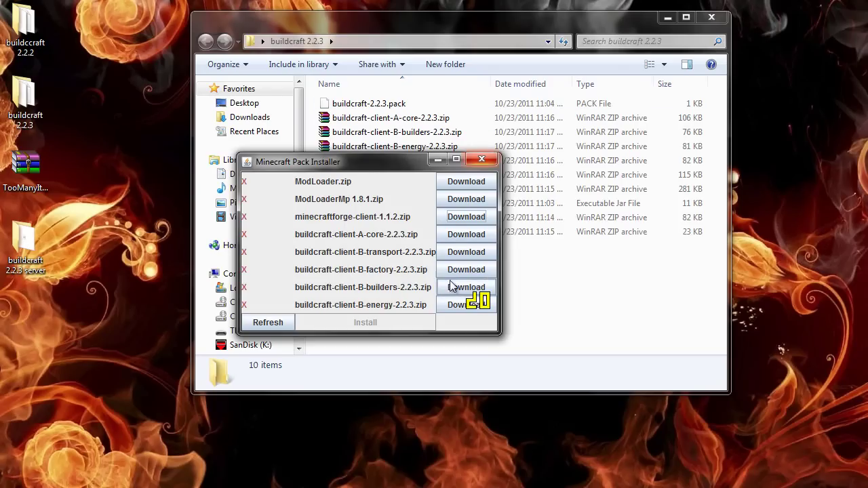
Refresh the pack installer's file check and rename ModLoader (1).zip to ModLoader.zip.
drag(399, 178, 509, 272)
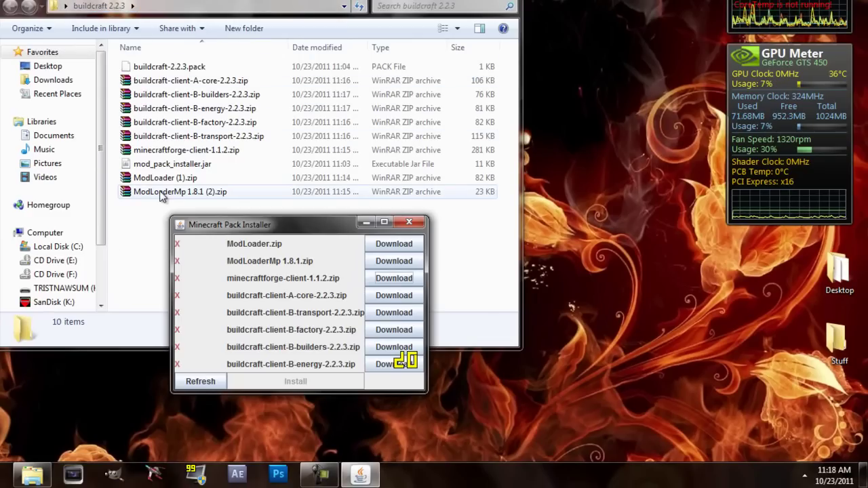
click(200, 382)
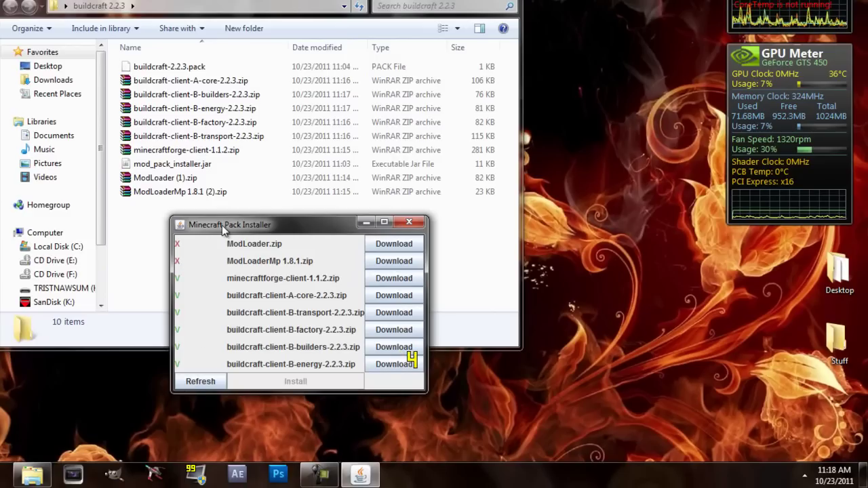
click(189, 181)
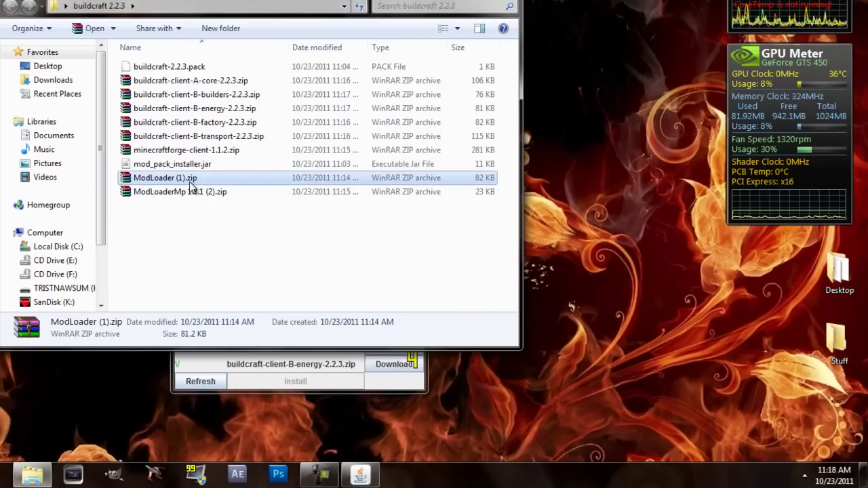
click(190, 181)
key(Right)
key(BackSpace)
key(BackSpace)
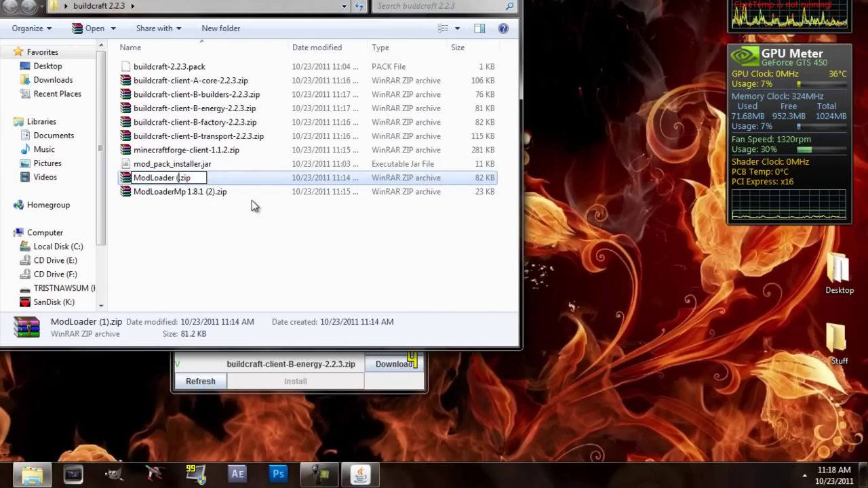
key(BackSpace)
key(BackSpace)
key(backslash)
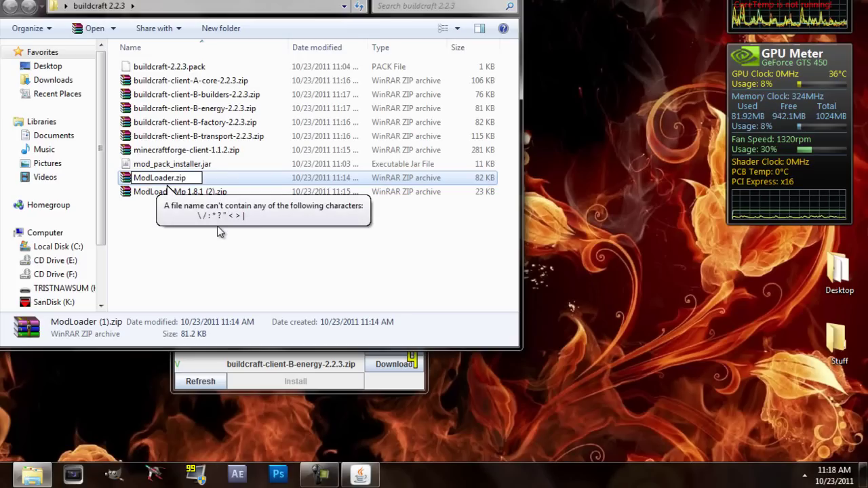
click(323, 351)
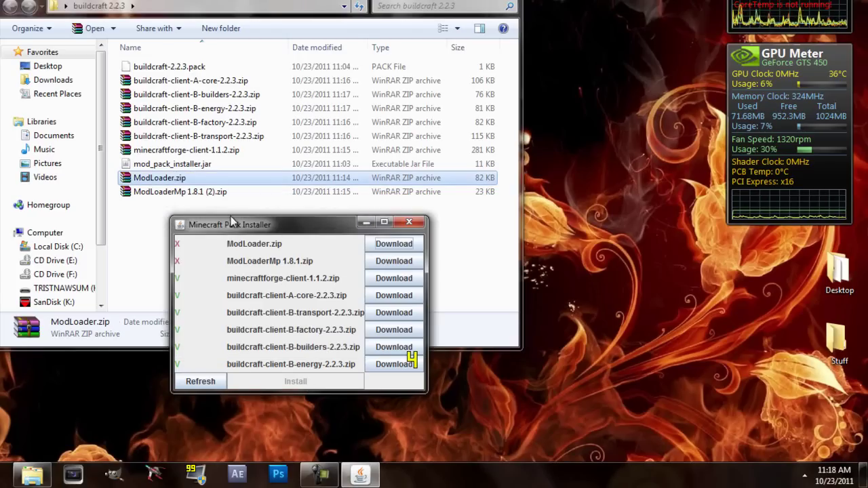
Rename ModLoaderMp 1.8.1 (2).zip to ModLoaderMp 1.8.1.zip and bring the refreshed pack installer back to the front.
click(168, 193)
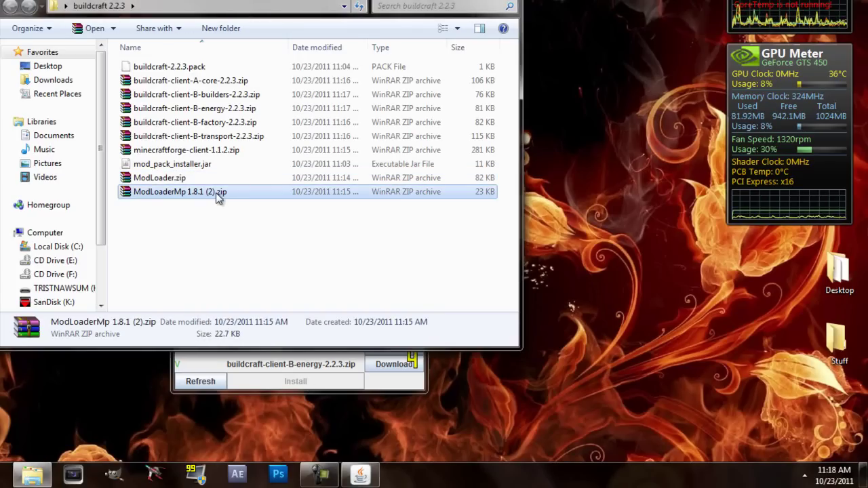
click(215, 193)
key(Right)
key(BackSpace)
key(BackSpace)
key(Return)
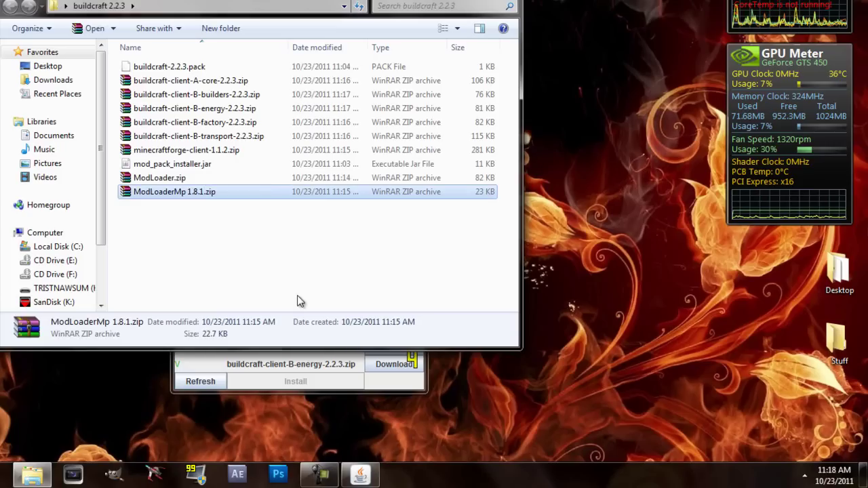
click(272, 370)
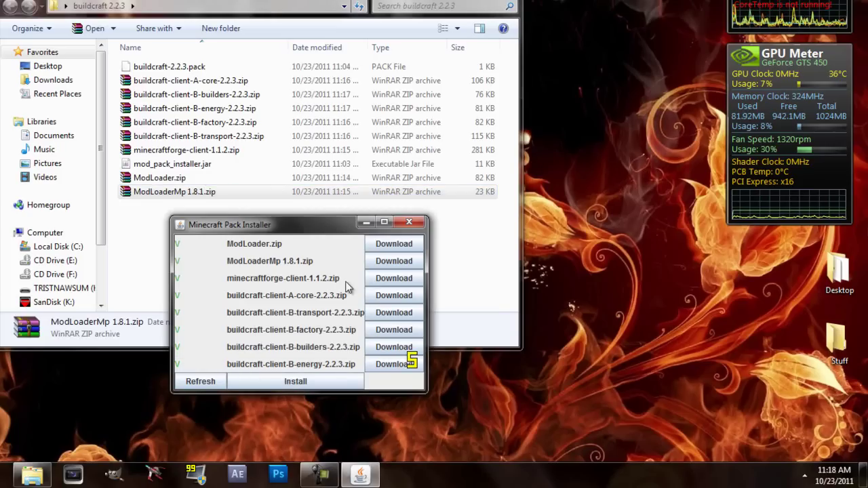
Install the BuildCraft 2.2.3 pack, check the last entry of the install log, and clear the installer and folder windows away.
drag(238, 228, 222, 232)
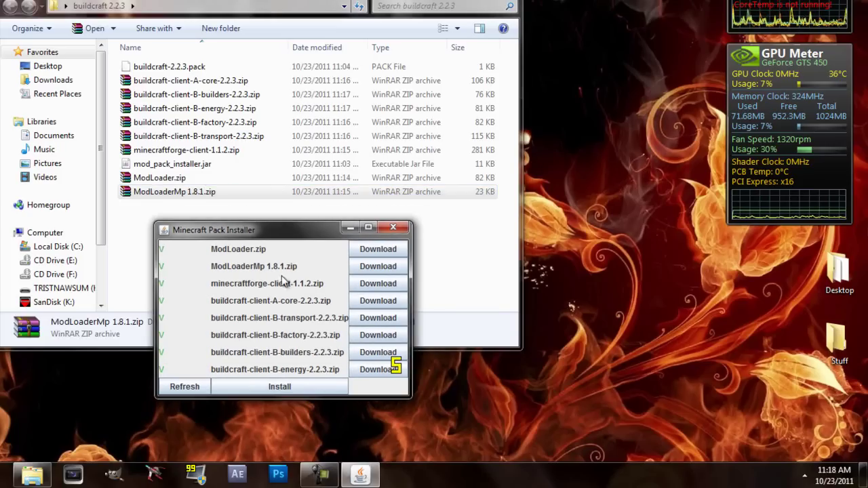
click(277, 388)
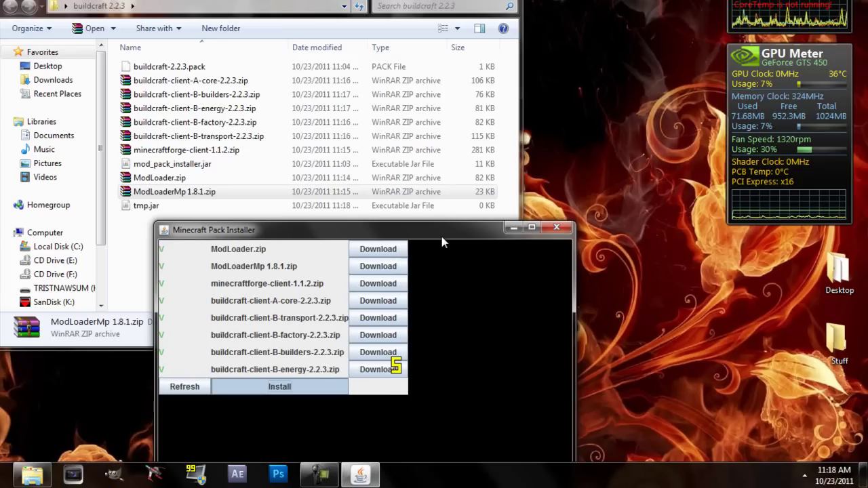
drag(442, 242, 623, 147)
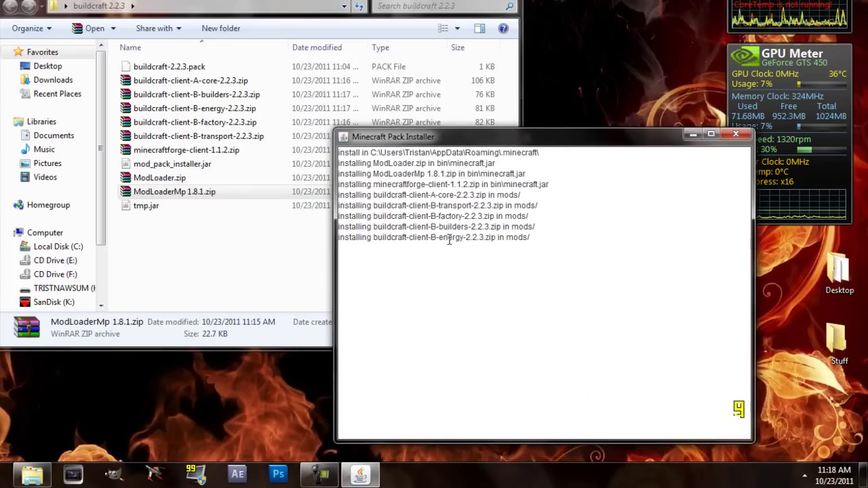
drag(545, 239, 346, 241)
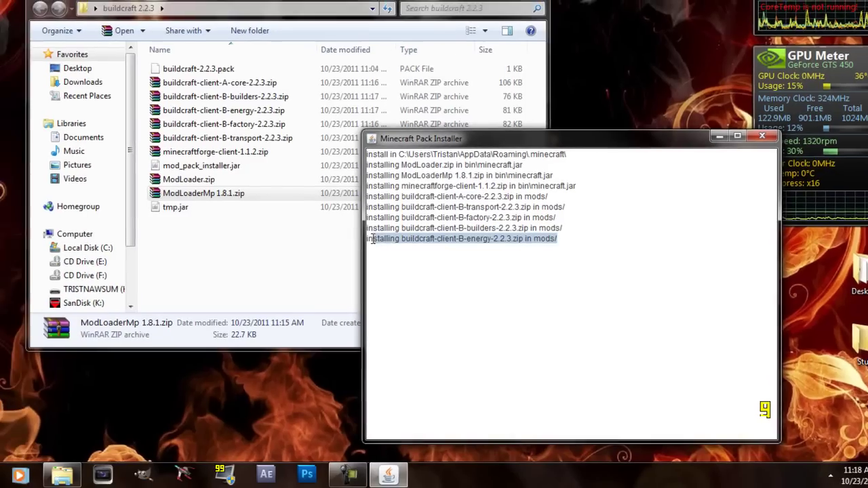
click(537, 260)
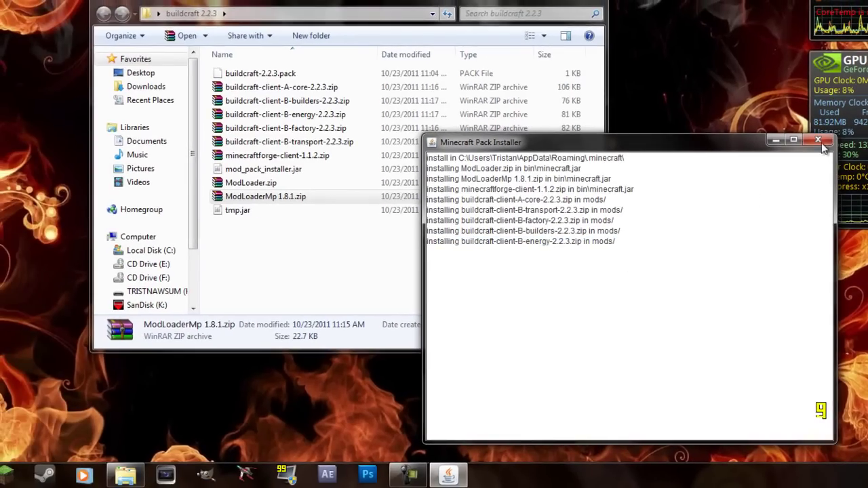
click(818, 140)
click(125, 474)
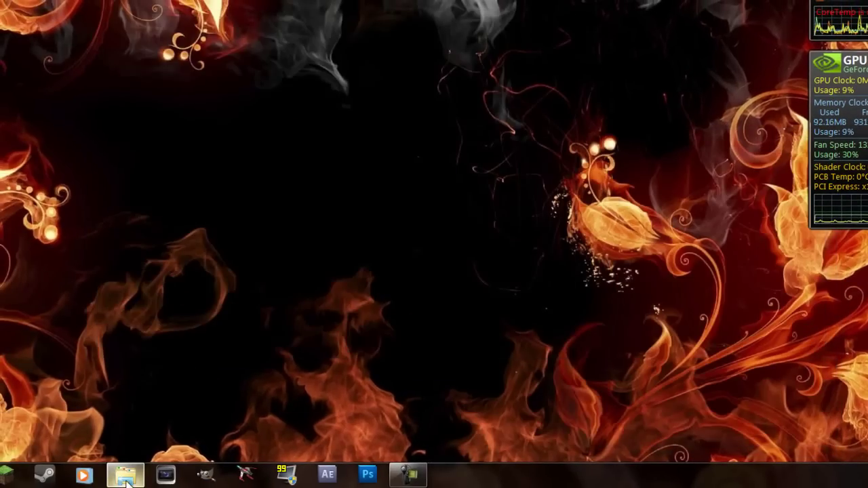
Open minecraft.jar from the .minecraft bin folder in WinRAR and place it beside the TooManyItems archive.
right_click(124, 475)
click(102, 278)
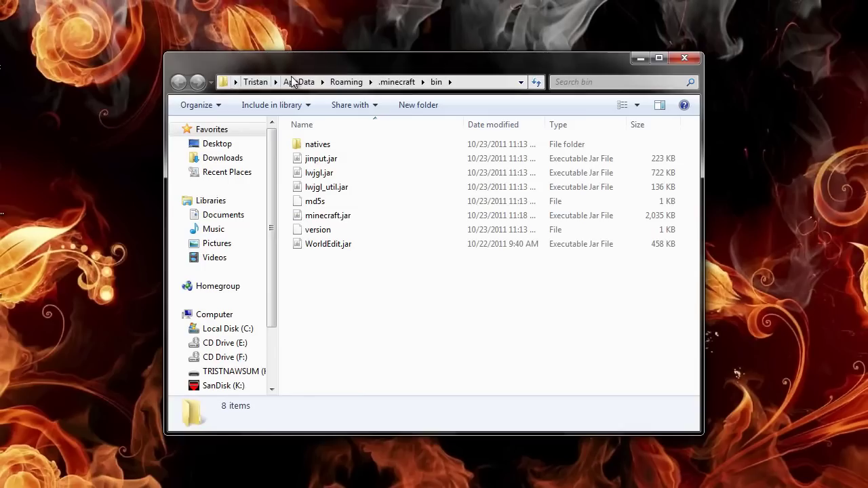
click(328, 215)
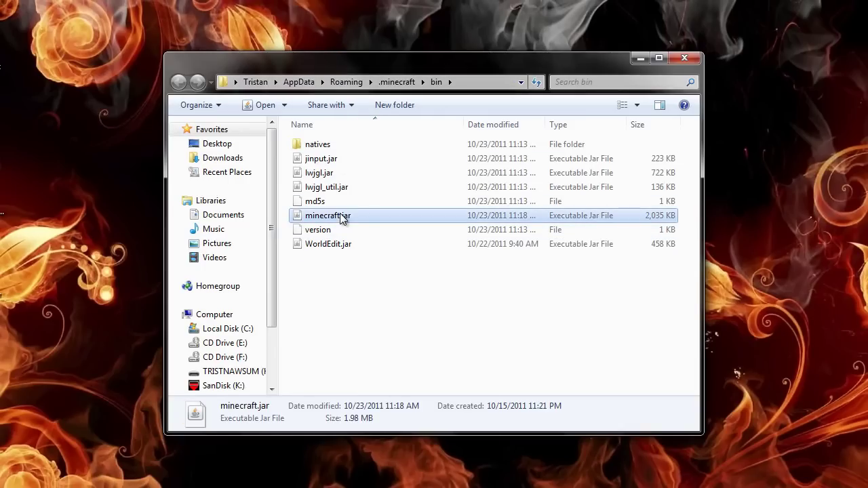
right_click(341, 215)
mouse_move(408, 251)
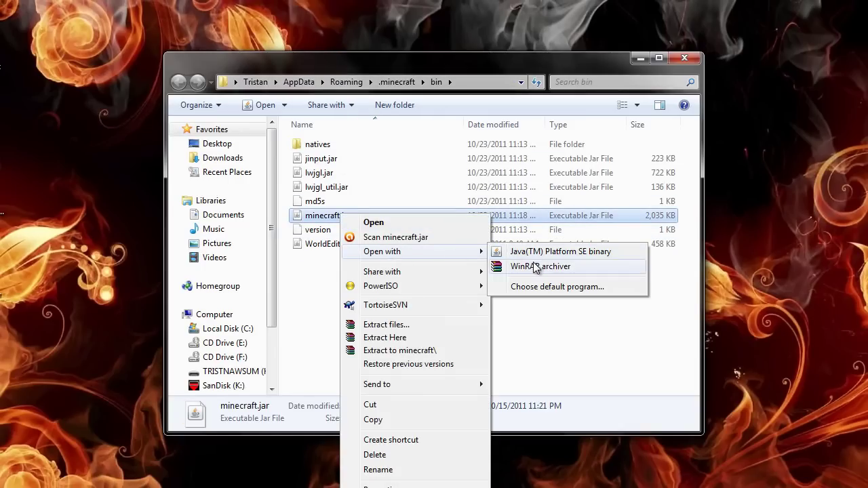
click(536, 266)
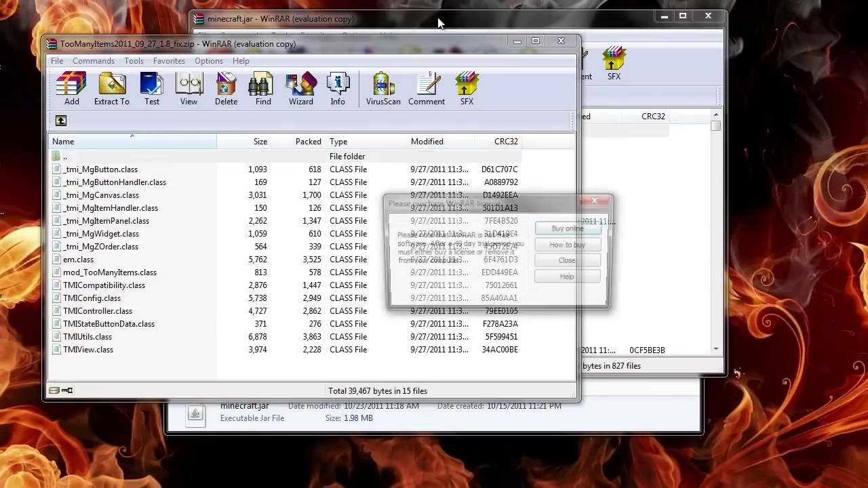
drag(436, 22, 809, 83)
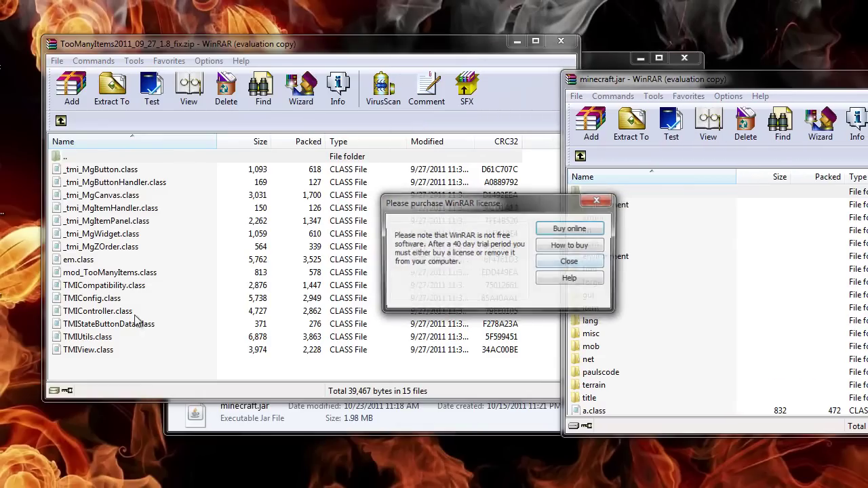
Add all 15 TooManyItems class files to minecraft.jar with the add-and-replace update mode, and close both archives.
click(571, 262)
drag(306, 364, 305, 172)
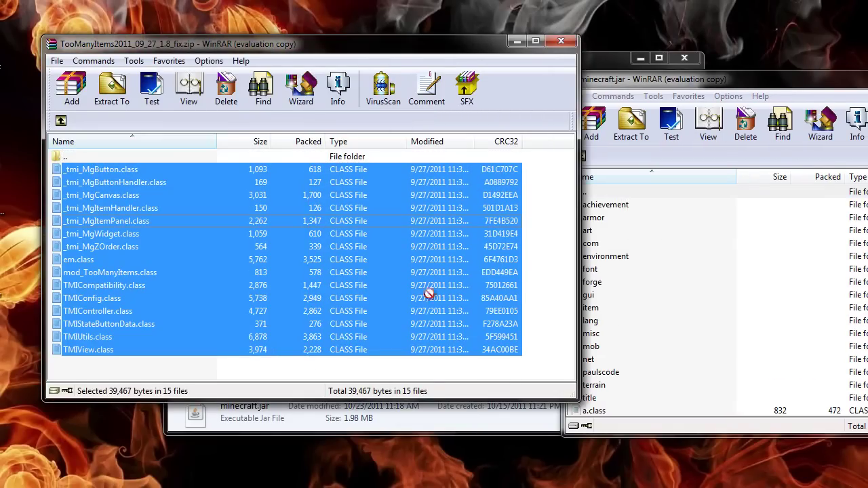
drag(427, 295, 588, 418)
drag(510, 378, 516, 370)
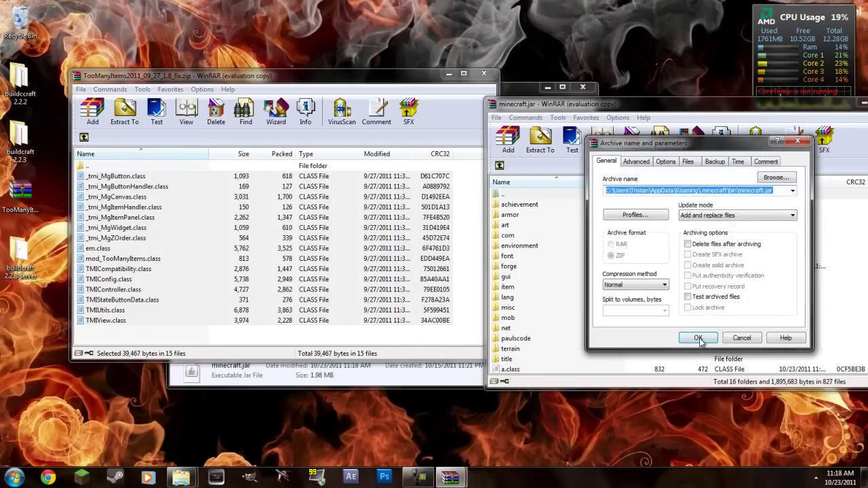
click(693, 342)
drag(836, 110, 506, 109)
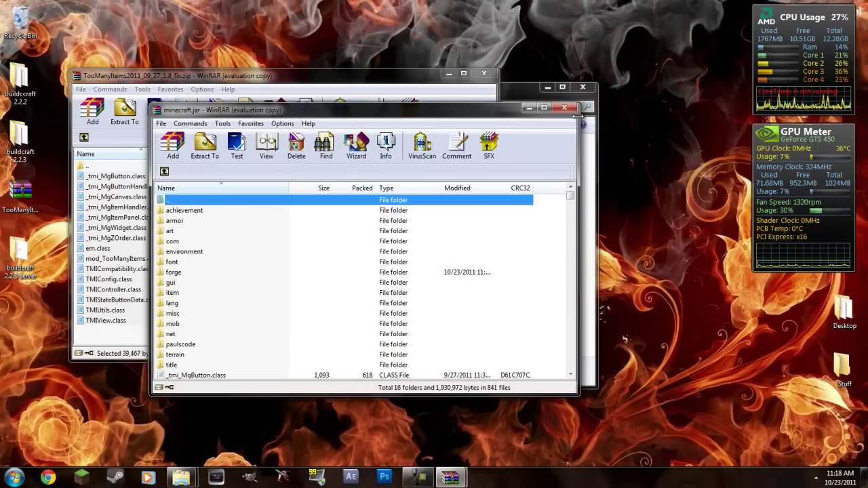
click(573, 102)
click(483, 74)
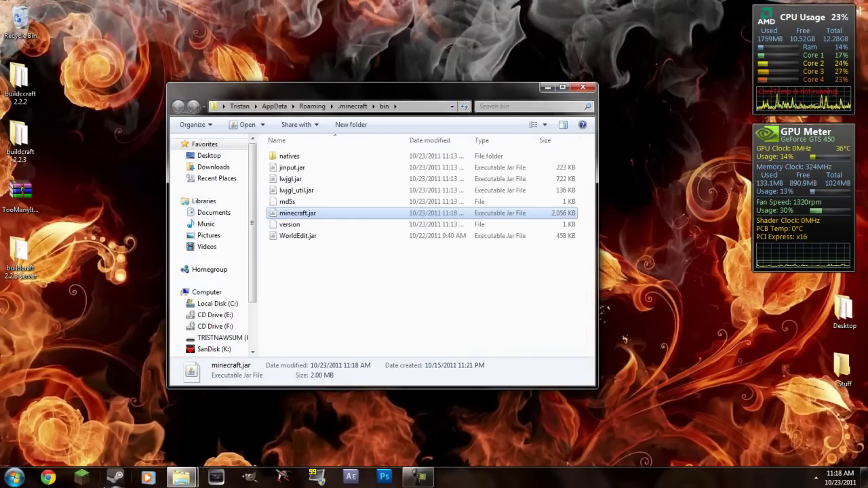
Launch Minecraft, log in with the remembered account, and load the first saved New World in singleplayer.
click(82, 477)
click(458, 251)
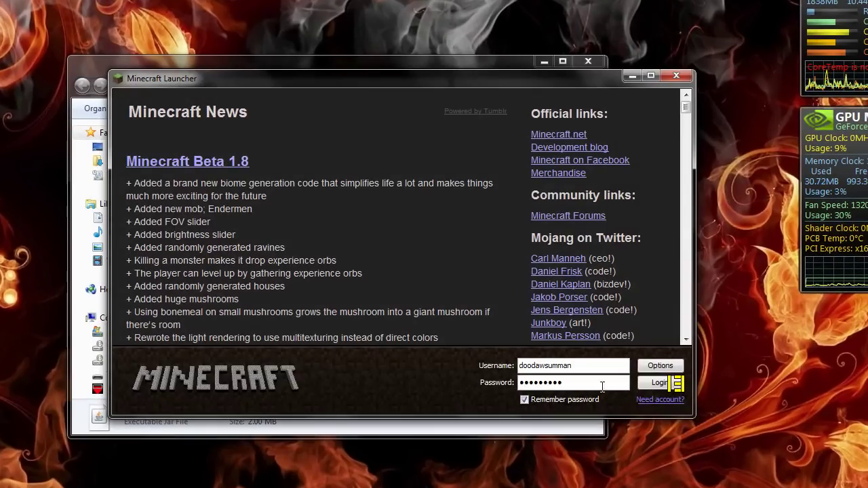
click(651, 385)
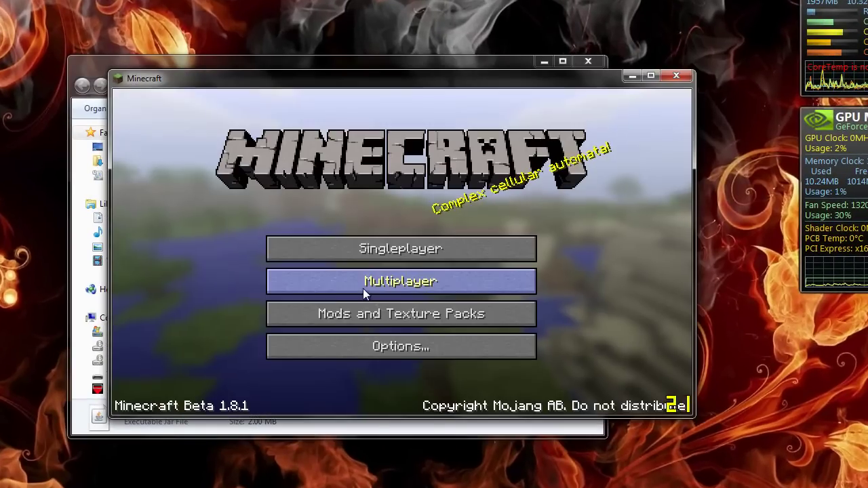
click(415, 257)
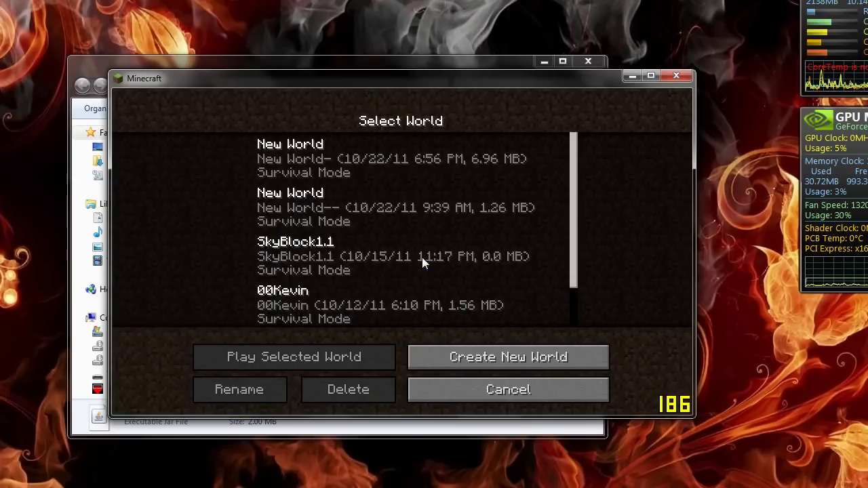
double_click(392, 174)
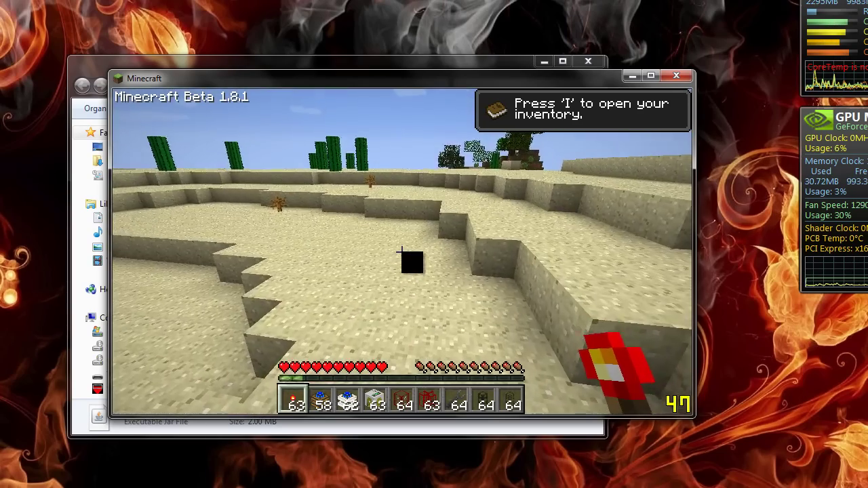
Check the TooManyItems item list in the inventory, paging back to page 2, and return to the game.
key(i)
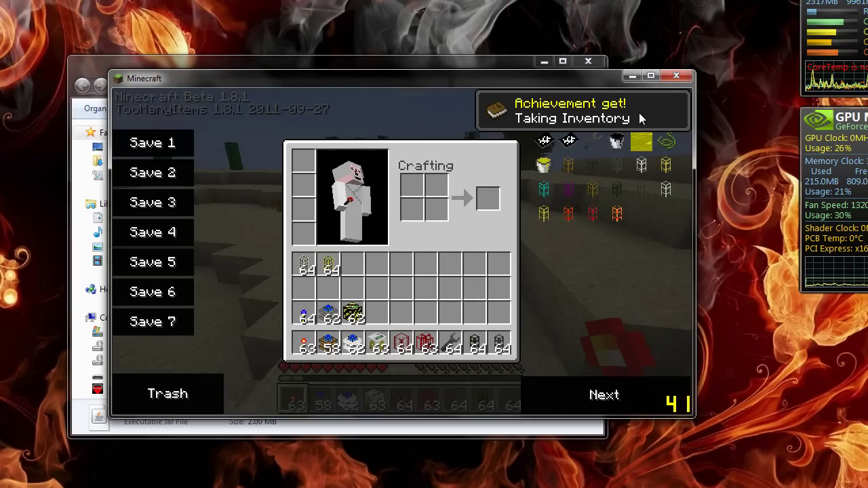
click(639, 113)
click(639, 113)
click(636, 113)
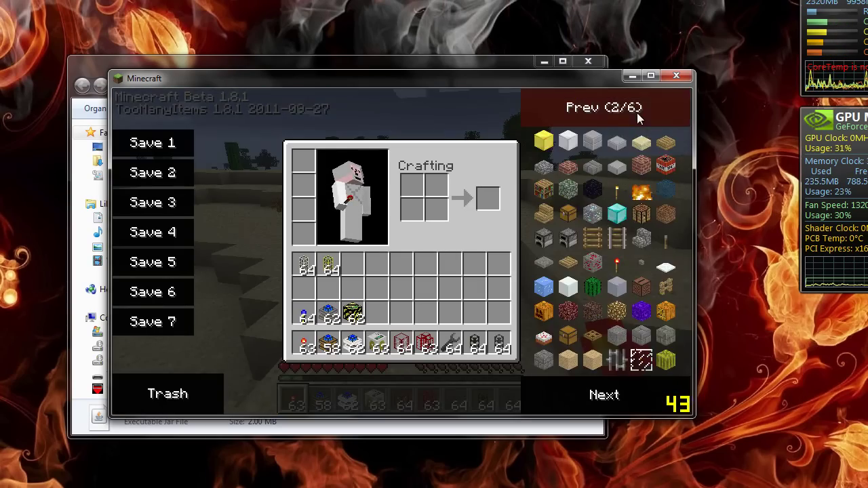
key(e)
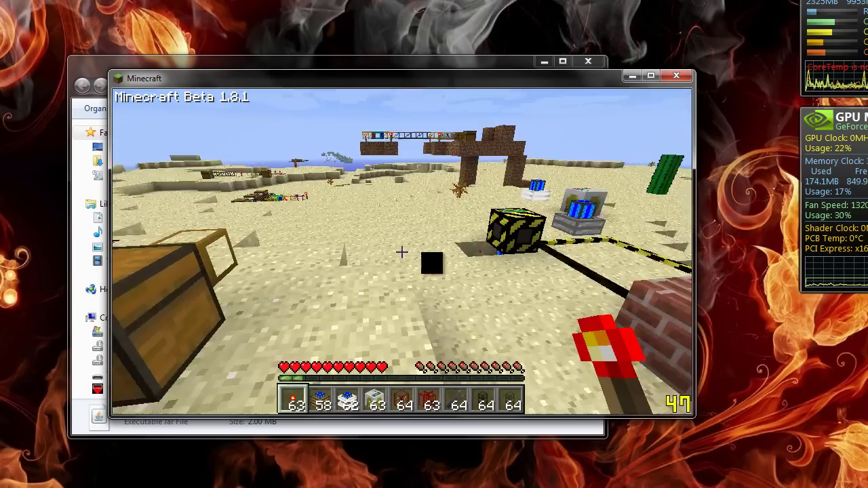
Leave the world for the title screen, quit Minecraft, and close the bin folder window.
key(Escape)
click(414, 323)
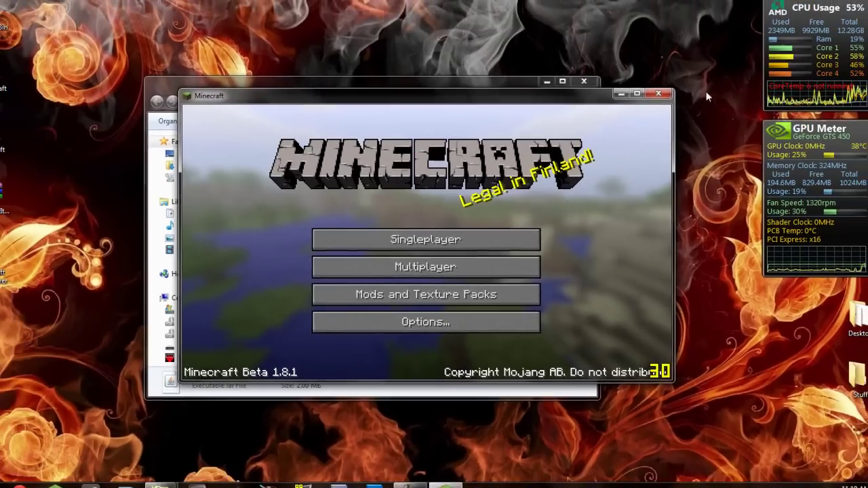
click(659, 93)
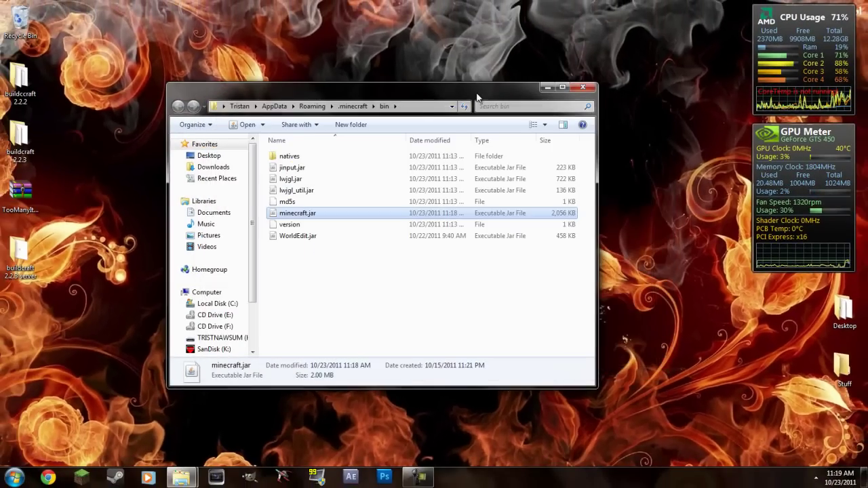
drag(471, 92, 389, 90)
click(506, 87)
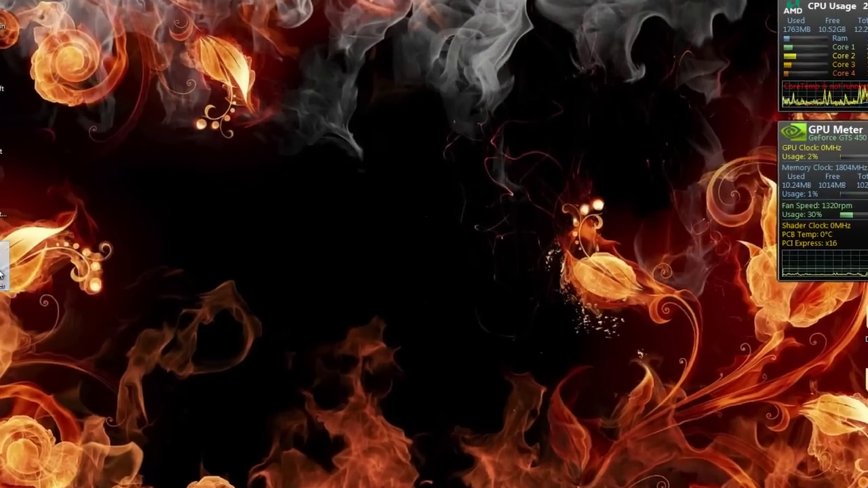
Open the buildcraft 2.2.3 server folder on the desktop and run minecraft_server.jar.
double_click(2, 272)
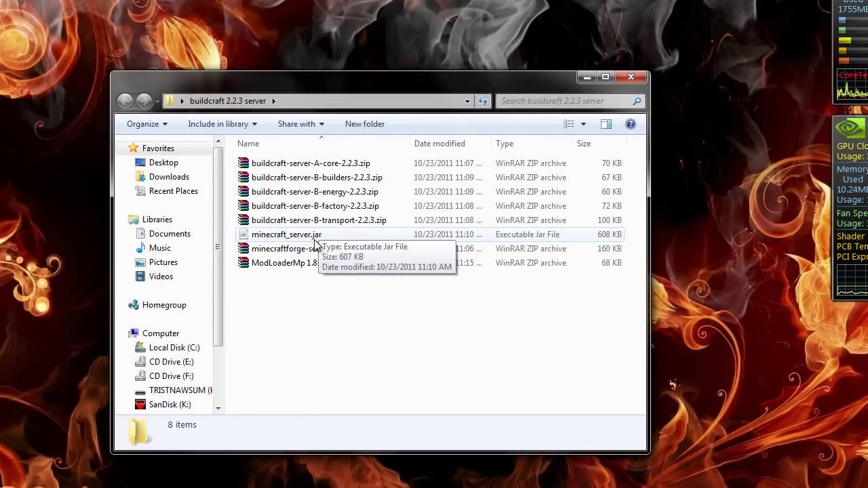
click(313, 237)
click(314, 279)
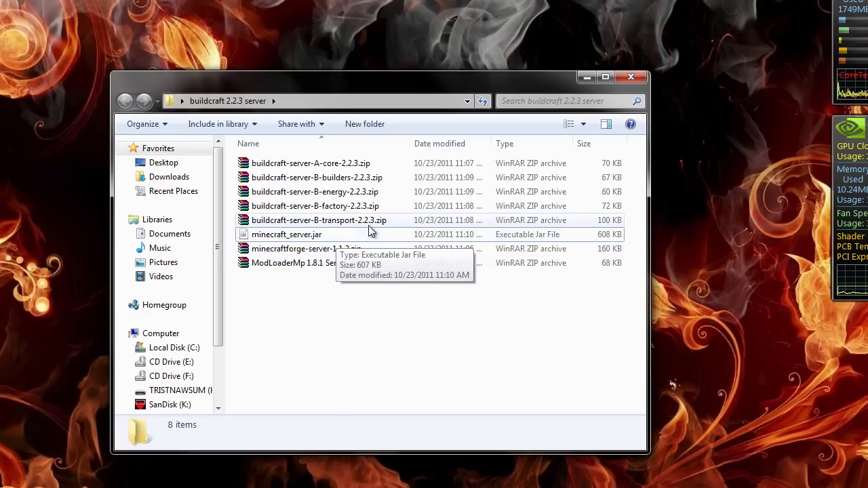
right_click(324, 235)
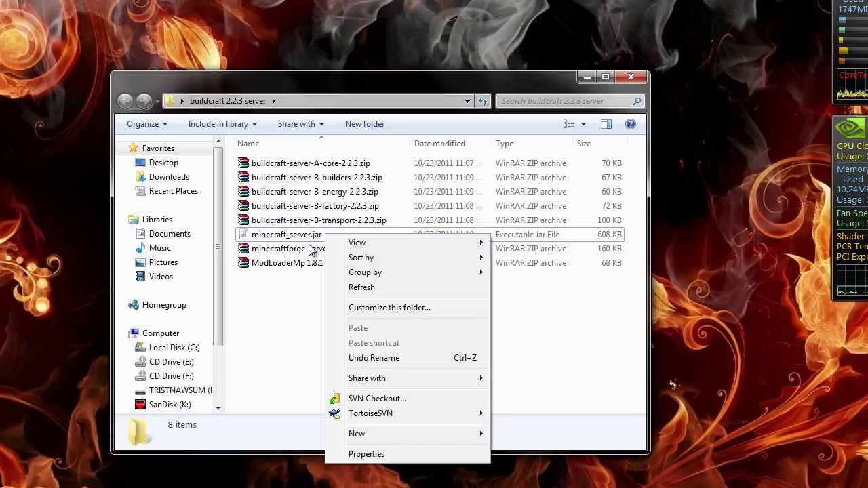
click(308, 235)
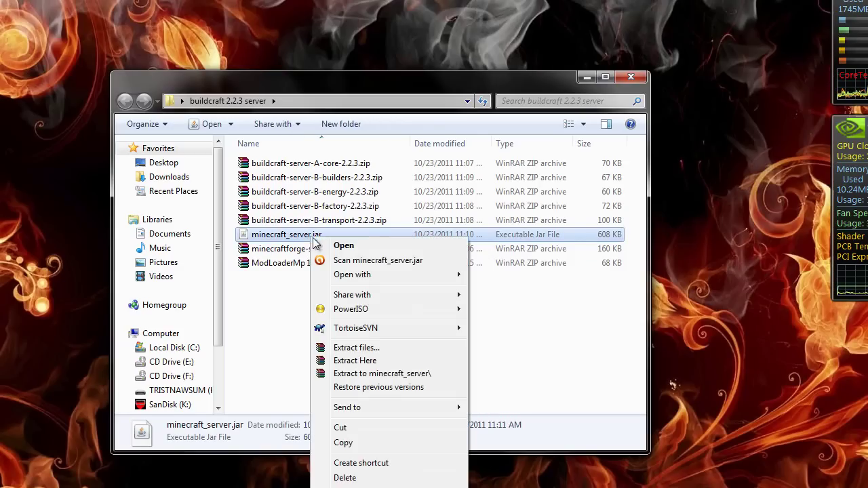
click(336, 246)
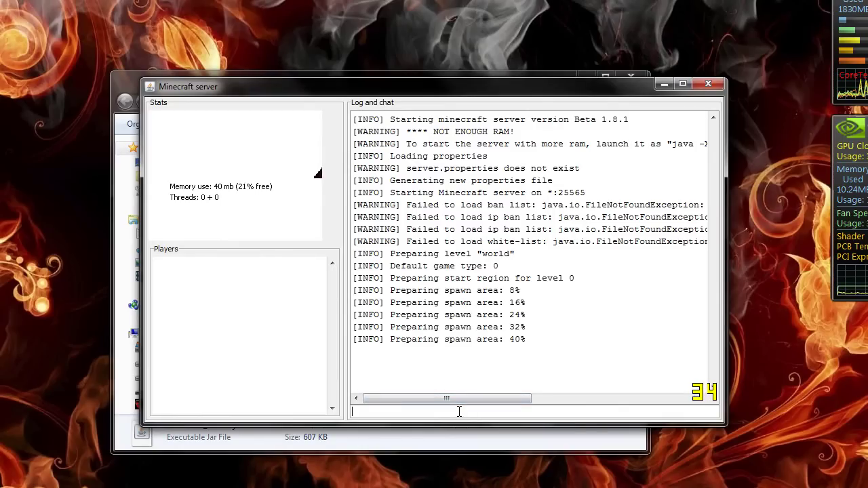
Shut down the Minecraft server with the stop command while its start regions are being prepared.
text(s)
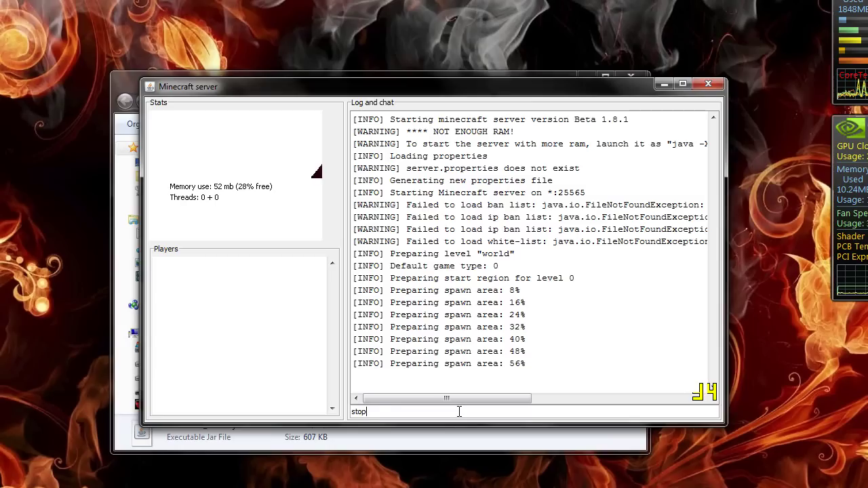
text(top)
key(Return)
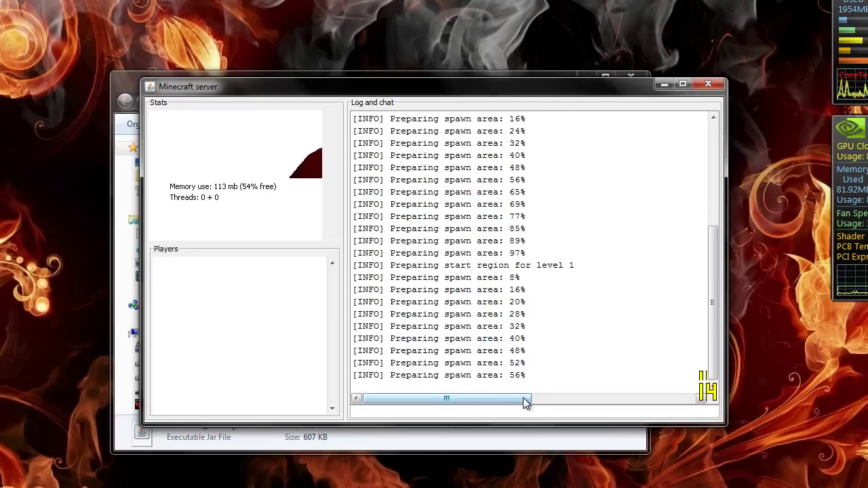
click(510, 415)
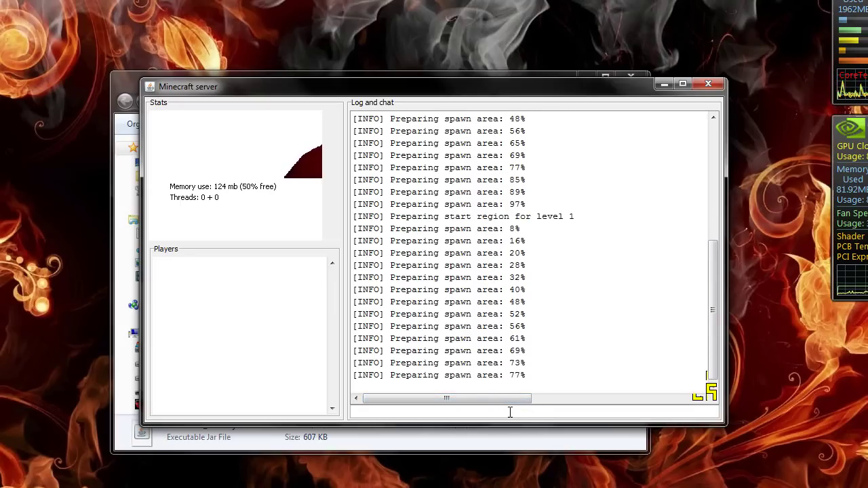
text(stop)
key(Return)
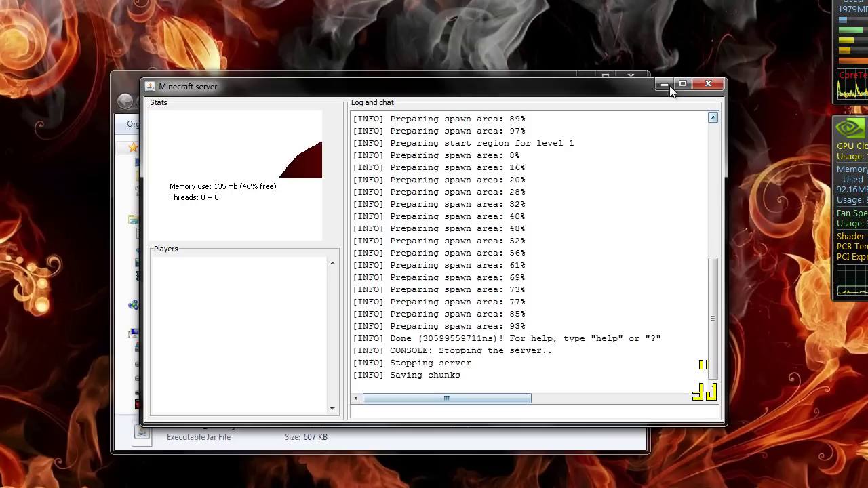
drag(471, 374, 424, 353)
click(461, 377)
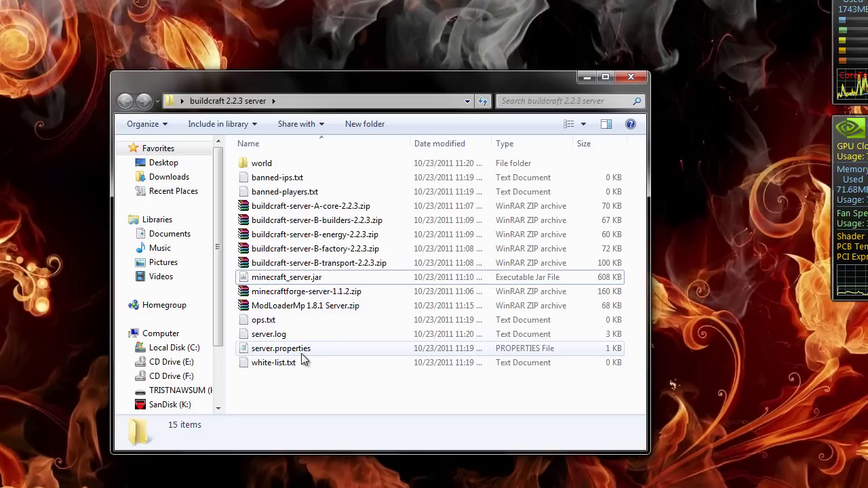
Open minecraft_server.jar from the server folder as an archive in WinRAR.
click(298, 278)
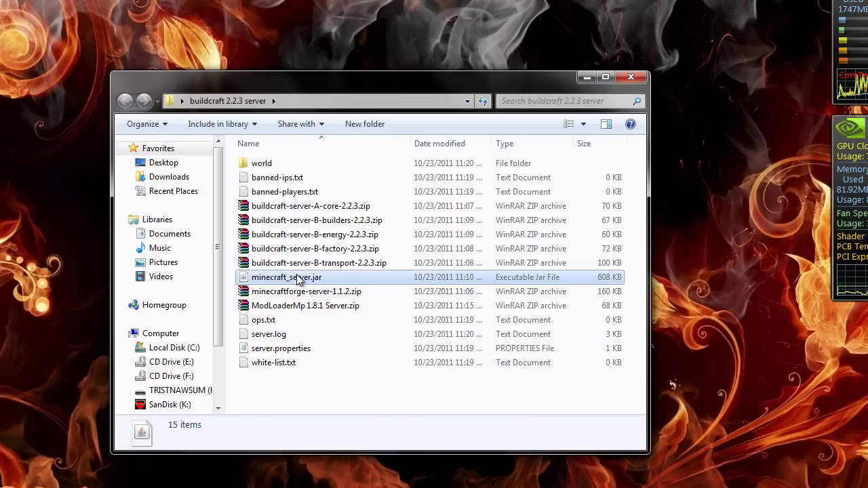
right_click(299, 279)
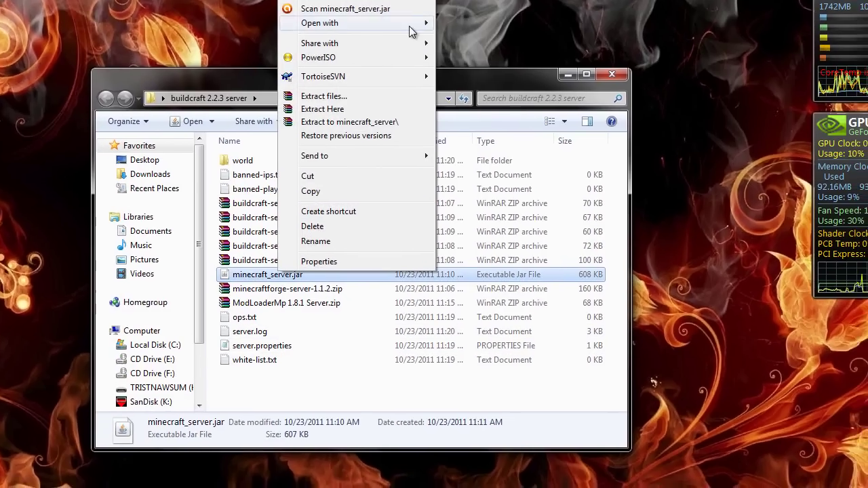
mouse_move(409, 28)
click(481, 37)
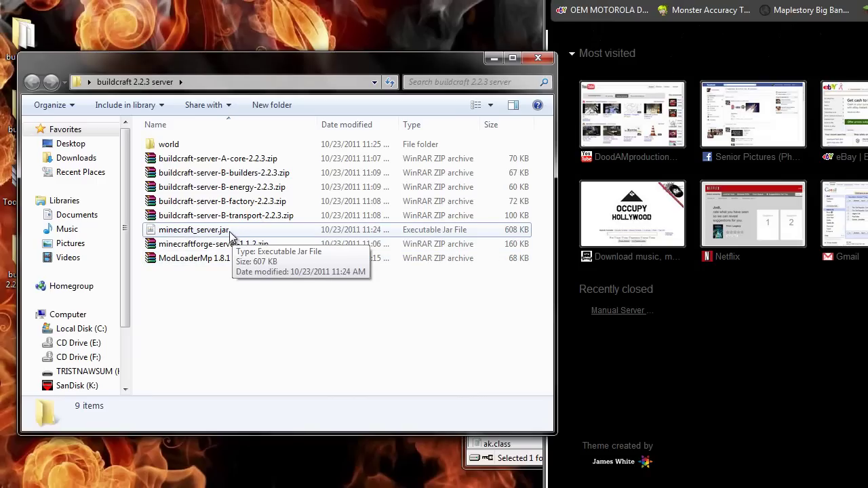
Run minecraft_server.jar to generate the world and server files, and close the server window once startup is done.
double_click(230, 233)
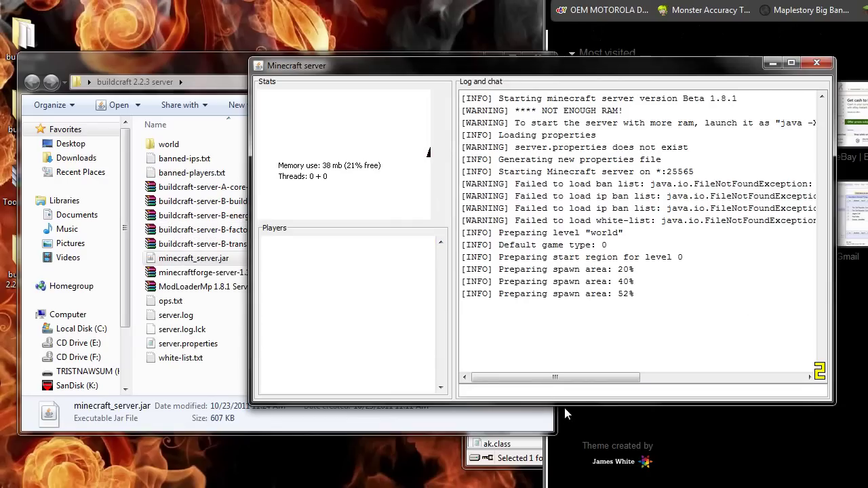
click(608, 394)
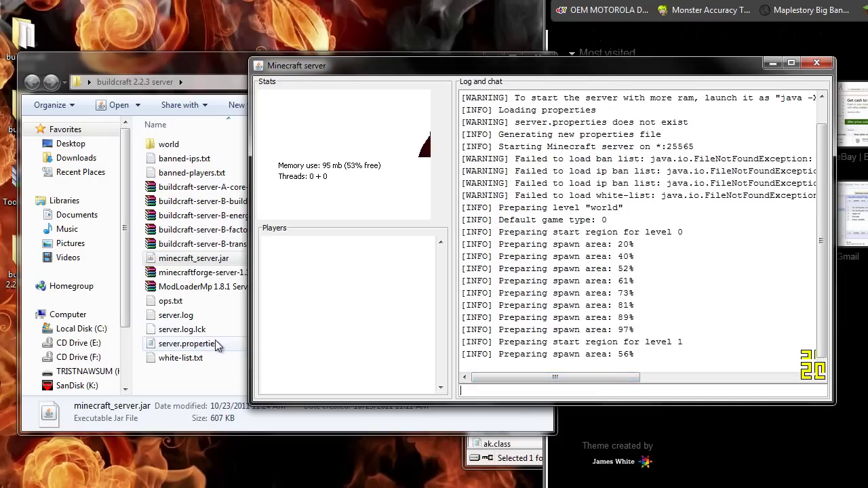
click(817, 63)
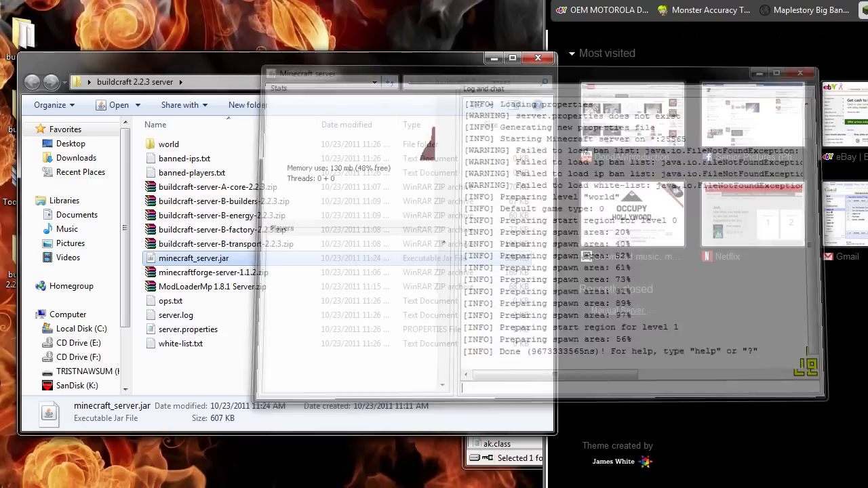
Open the server jar in WinRAR beside the buildcraft 2.2.3 server folder and dismiss the licence reminder.
right_click(250, 259)
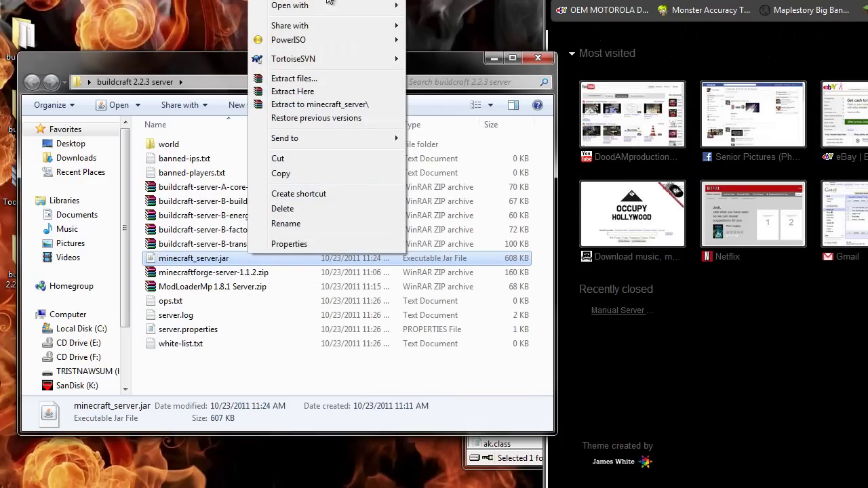
mouse_move(321, 6)
click(446, 20)
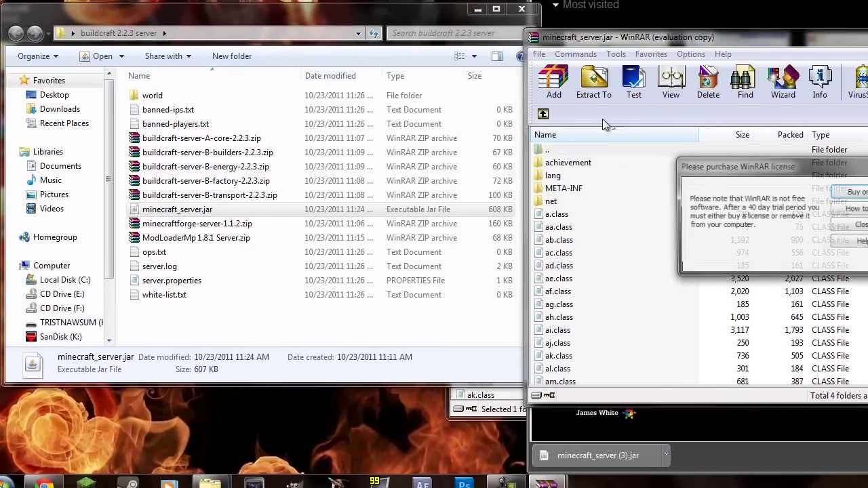
click(849, 226)
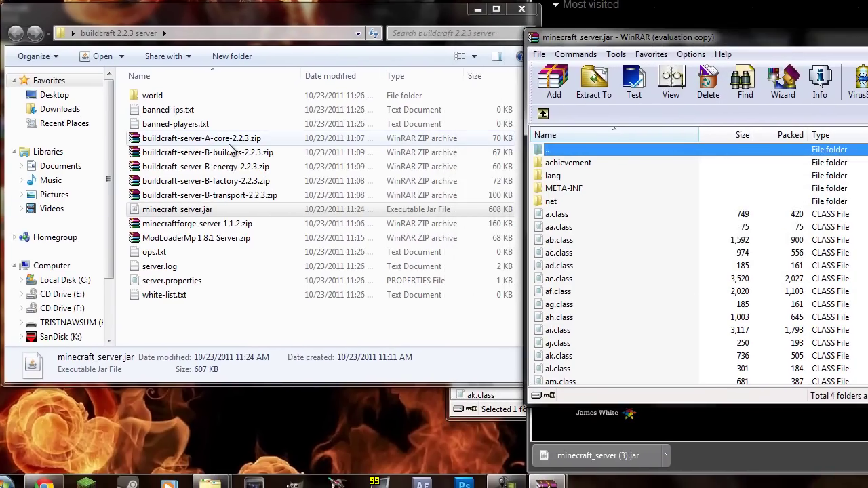
Open the ModLoaderMp 1.8.1 Server.zip archive in WinRAR and dismiss the licence reminder.
double_click(212, 239)
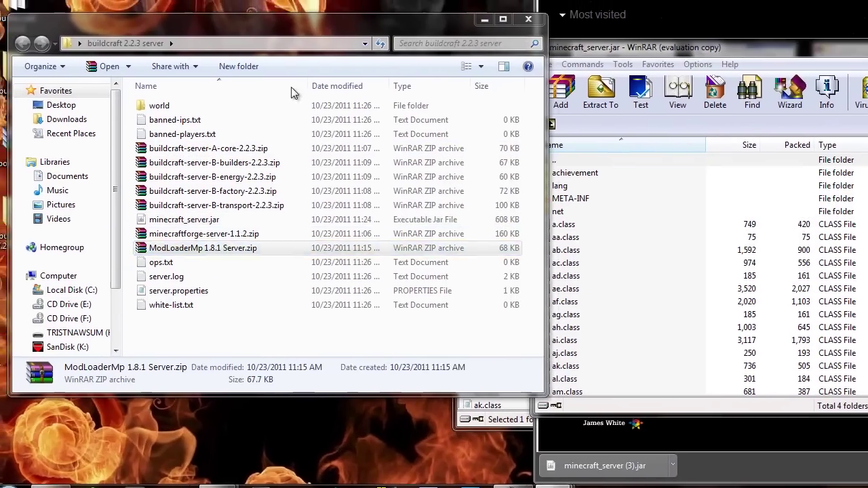
click(179, 163)
ctrl+click(194, 201)
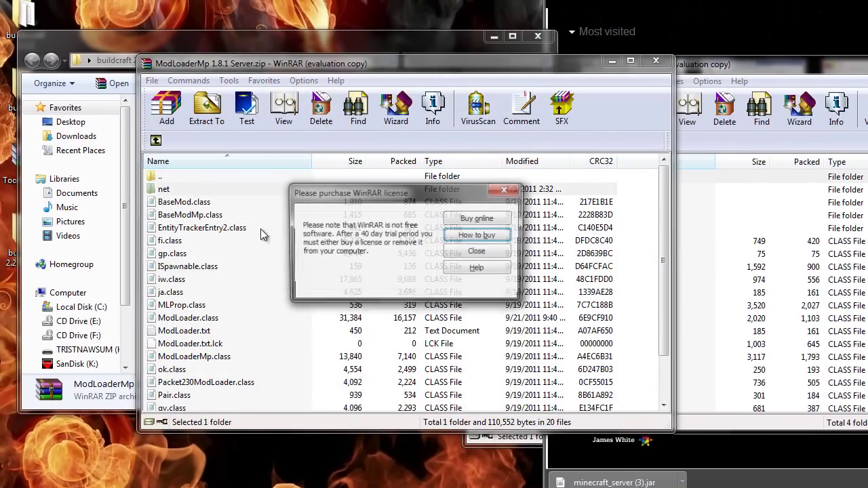
click(479, 252)
Add all ModLoaderMp files except ModLoader.txt and ModLoader.txt.lck to minecraft_server.jar, and close both archives.
key(shift+Down)
key(shift+Down)
key(shift+Down)
key(shift+Down)
key(shift+Down)
key(shift+Down)
key(shift+Down)
key(shift+Down)
key(shift+Down)
key(shift+Down)
key(shift+Down)
key(shift+Down)
key(shift+Down)
key(shift+Down)
key(shift+Down)
key(shift+Down)
key(shift+Down)
key(shift+Down)
key(shift+Down)
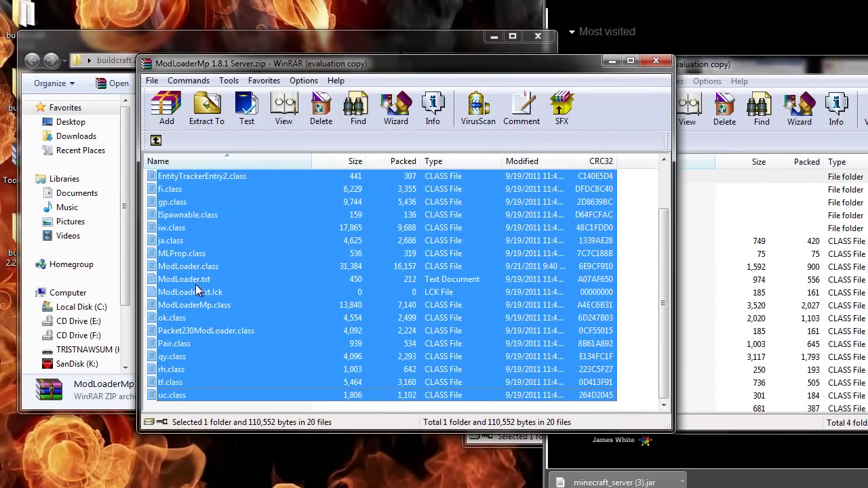
ctrl+click(205, 280)
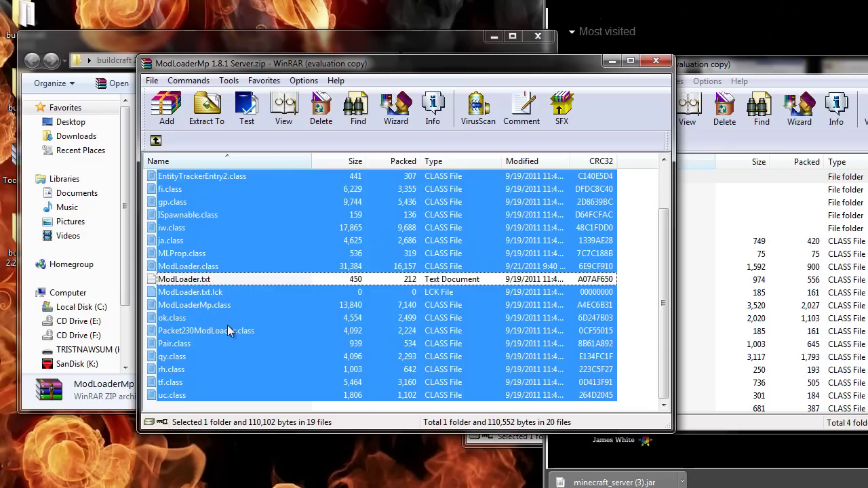
ctrl+click(219, 297)
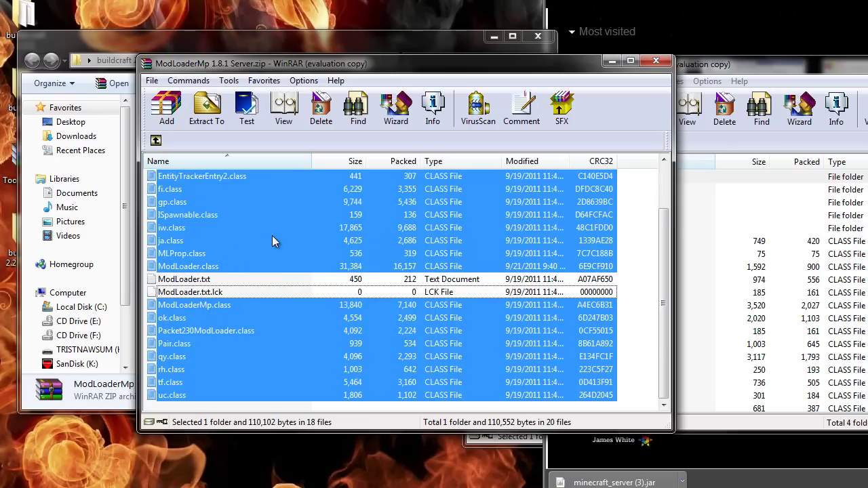
drag(289, 230, 563, 287)
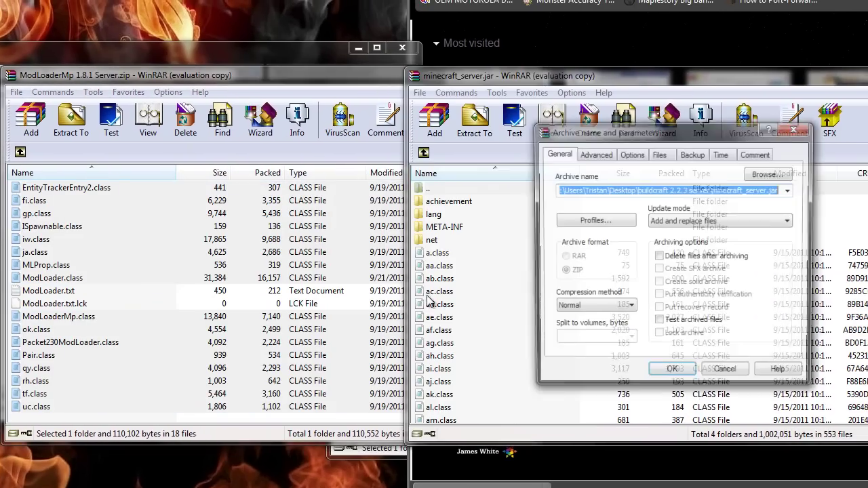
click(672, 369)
click(289, 82)
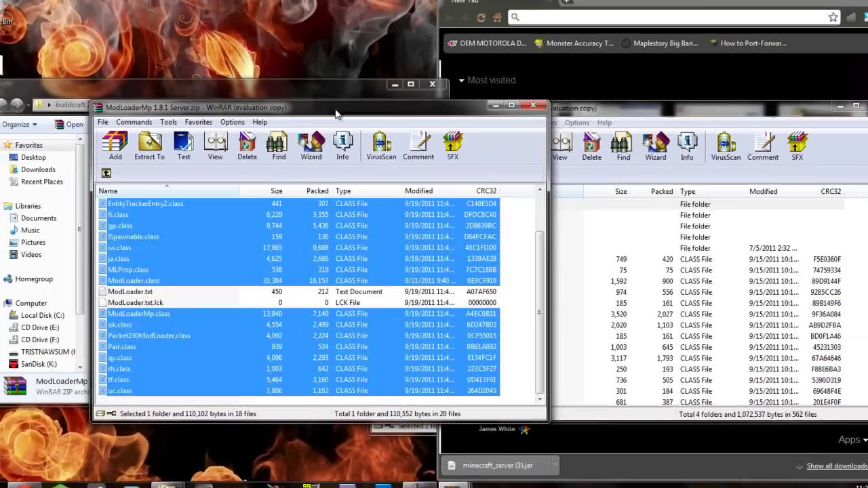
key(Escape)
key(Escape)
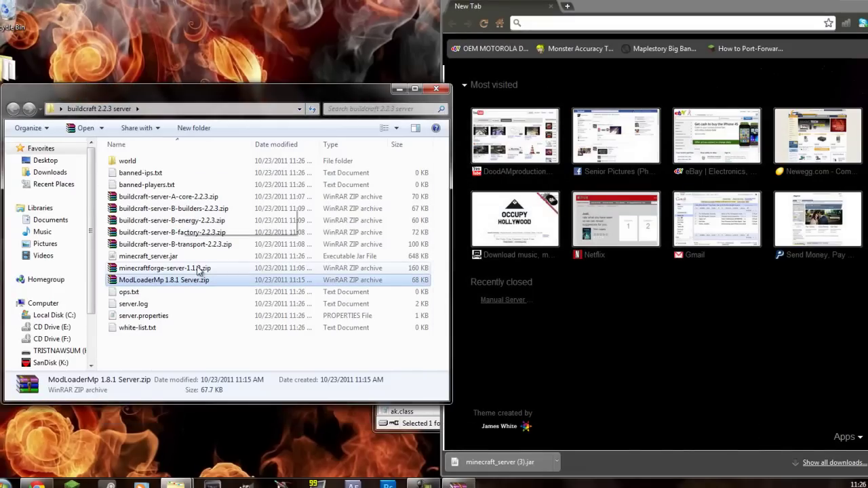
Run the modified minecraft_server.jar to generate the mods folder and shut the server down with the stop command.
double_click(170, 257)
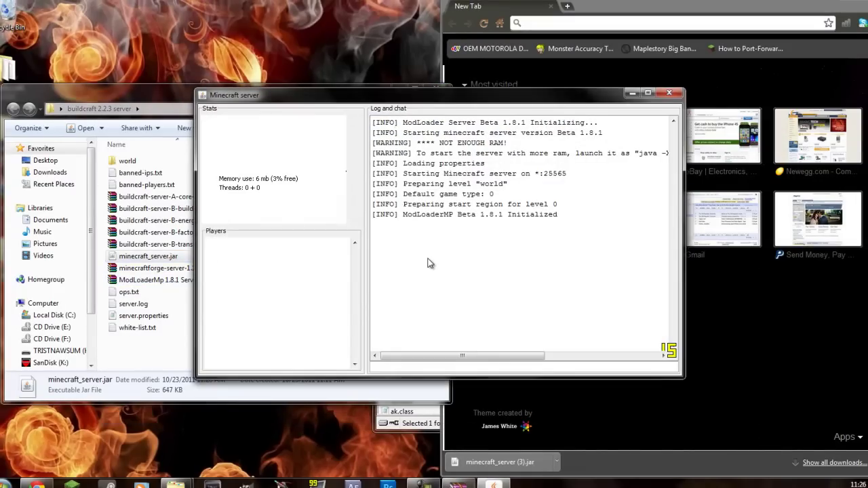
click(415, 366)
text(stop)
key(Return)
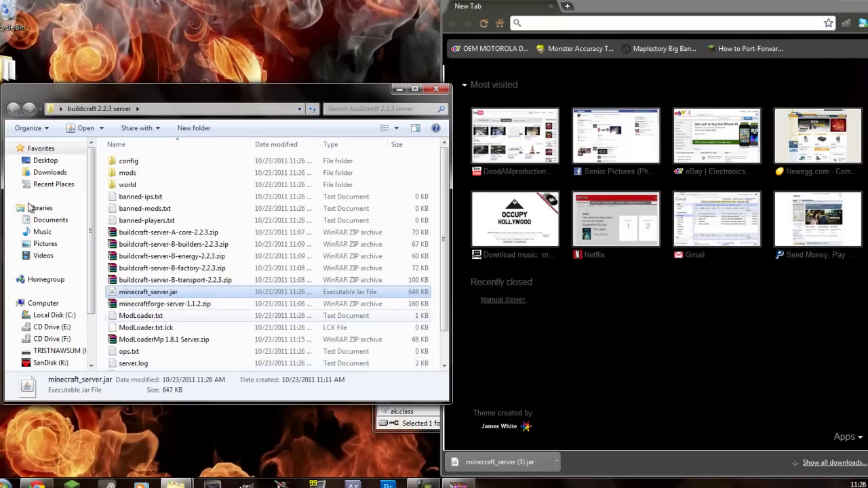
Move the five buildcraft-server 2.2.3 zips and minecraftforge-server-1.1.2.zip into the mods folder.
click(173, 232)
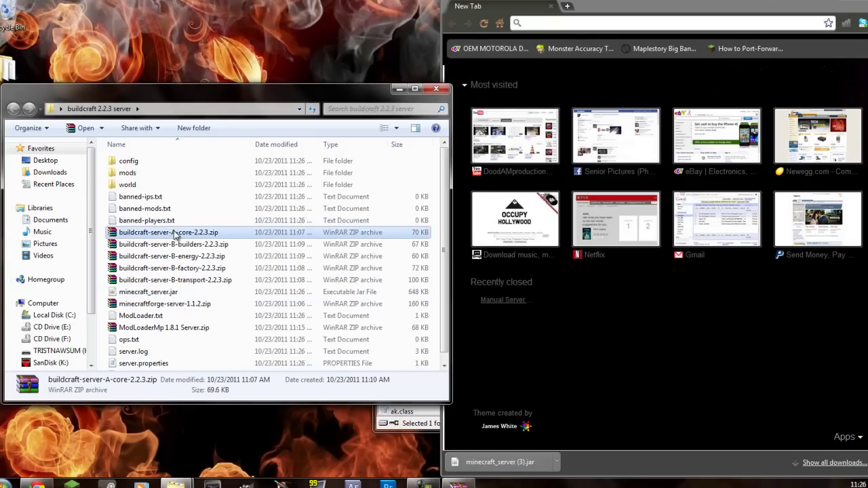
key(shift+Down)
key(shift+Down)
key(shift+Down)
key(shift+Down)
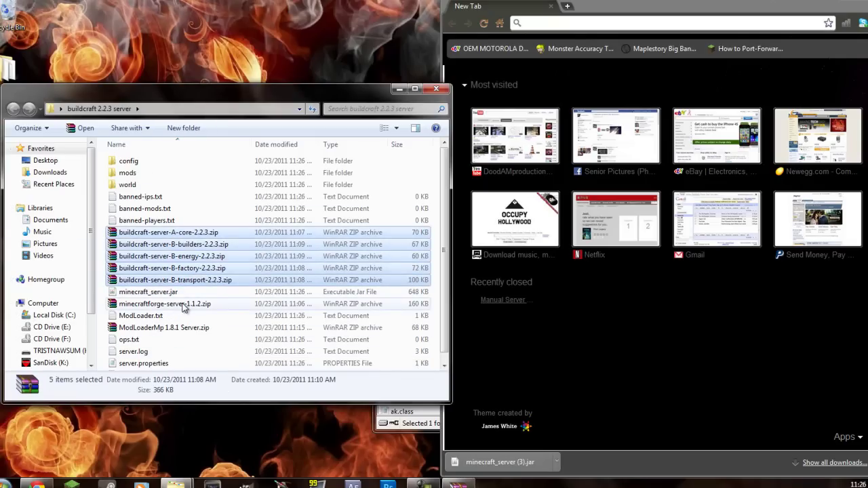
ctrl+click(186, 305)
drag(198, 254, 128, 173)
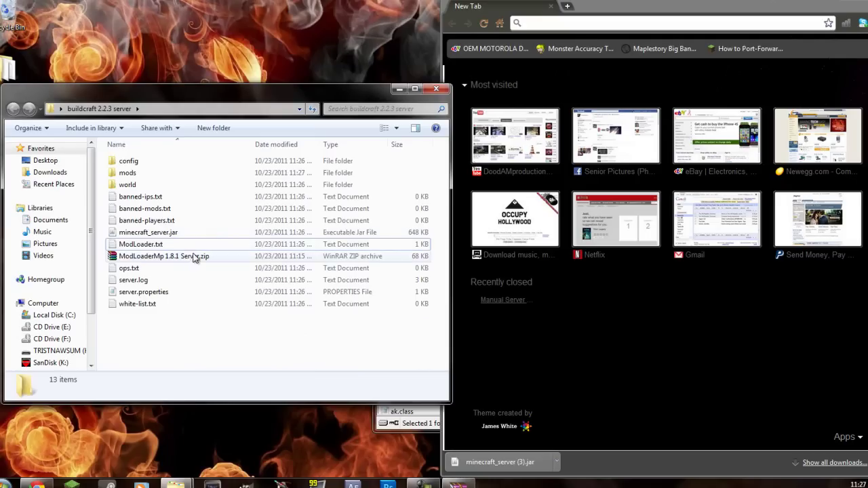
Enter the player's username in ops.txt and close the file with the change saved.
double_click(132, 269)
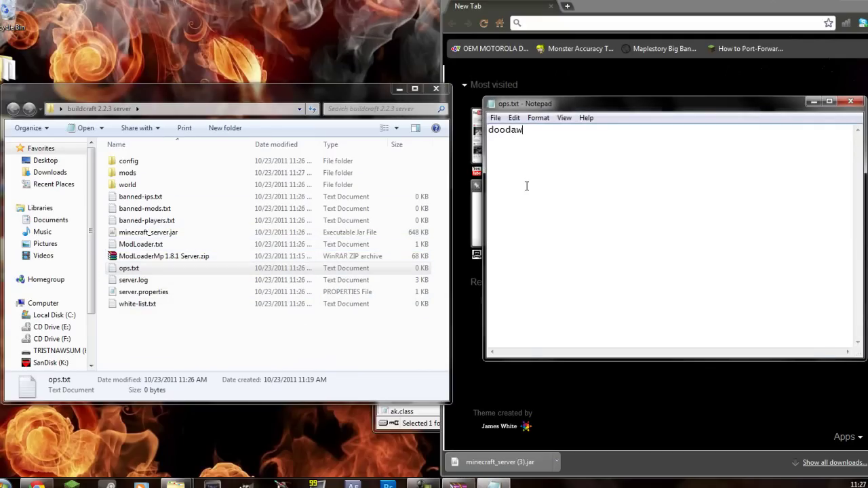
click(852, 101)
click(410, 251)
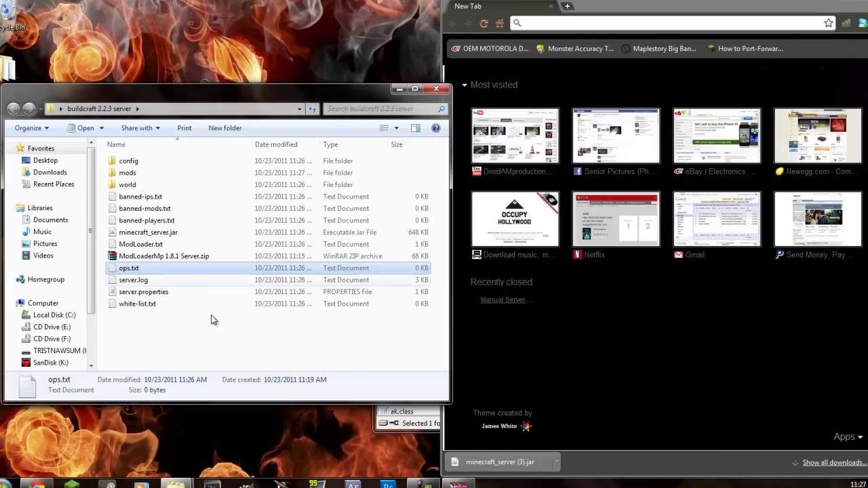
Set server-ip to 192.168.1.2 in server.properties and close the file with the change saved.
double_click(136, 292)
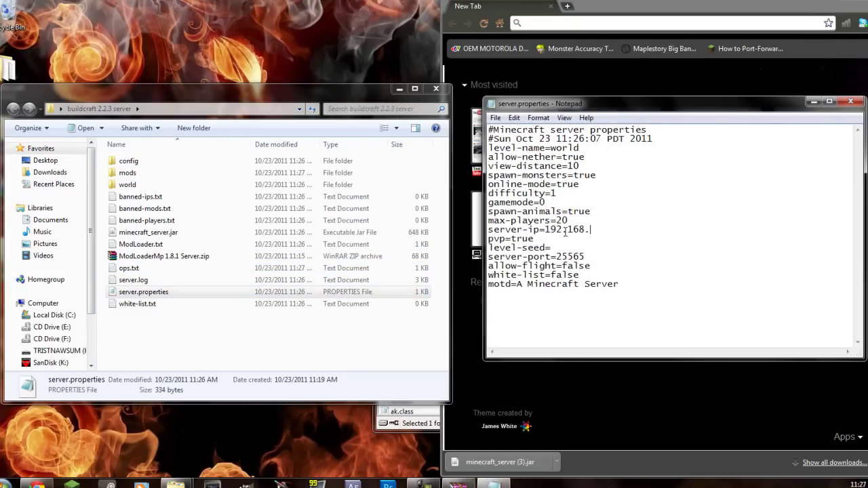
click(852, 101)
click(415, 251)
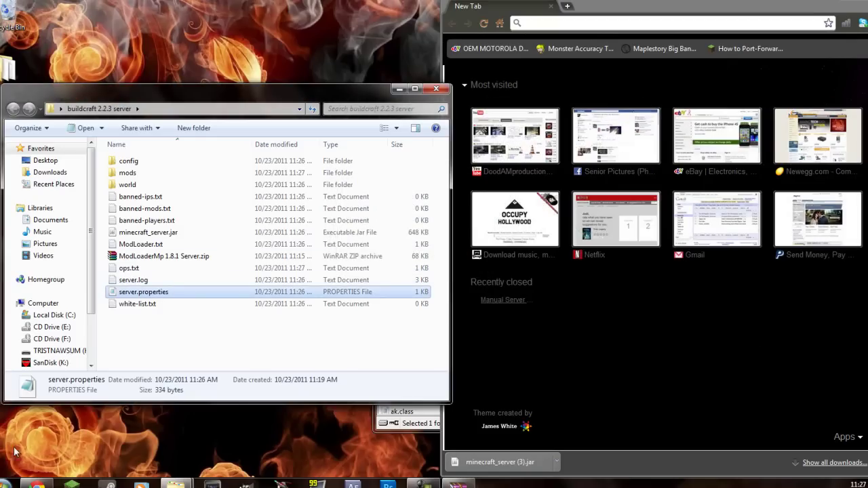
click(125, 344)
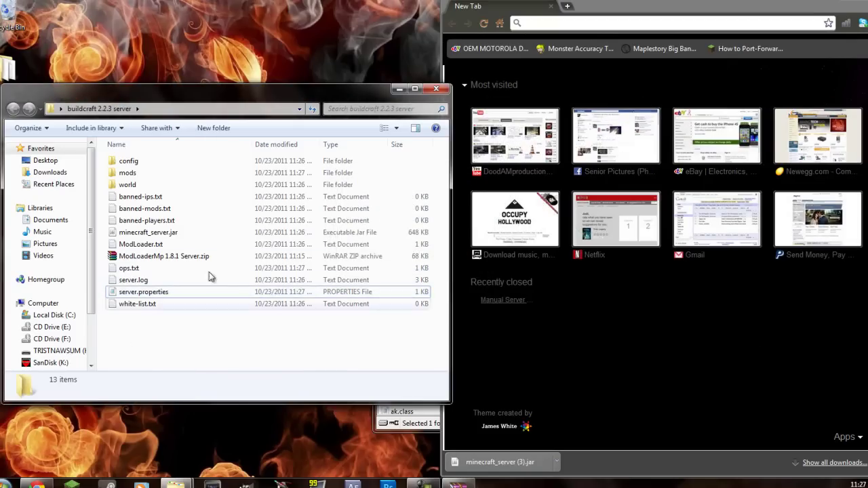
Run minecraft_server.jar, check its log for the loaded BuildCraft mods and minimize the server window.
double_click(148, 232)
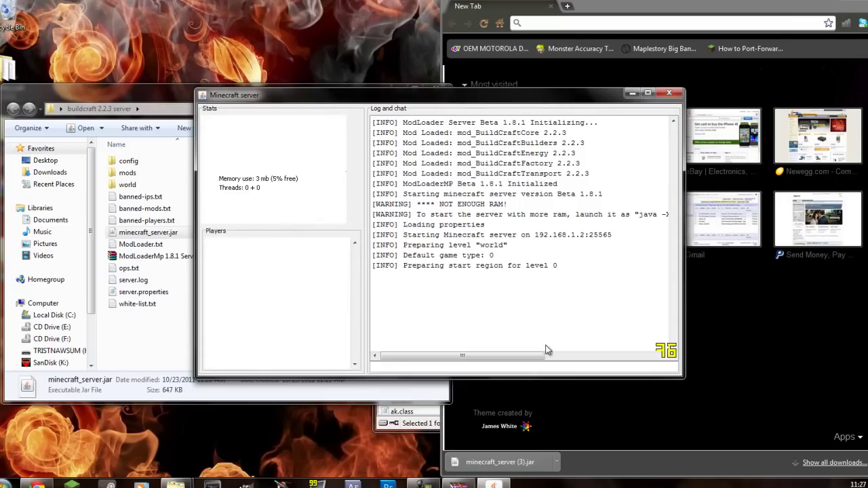
drag(558, 185, 482, 132)
click(598, 211)
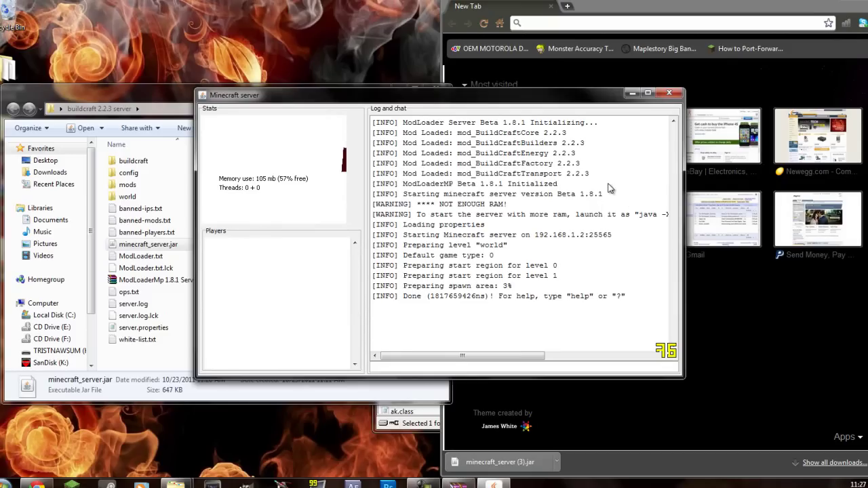
drag(608, 189, 573, 146)
click(511, 308)
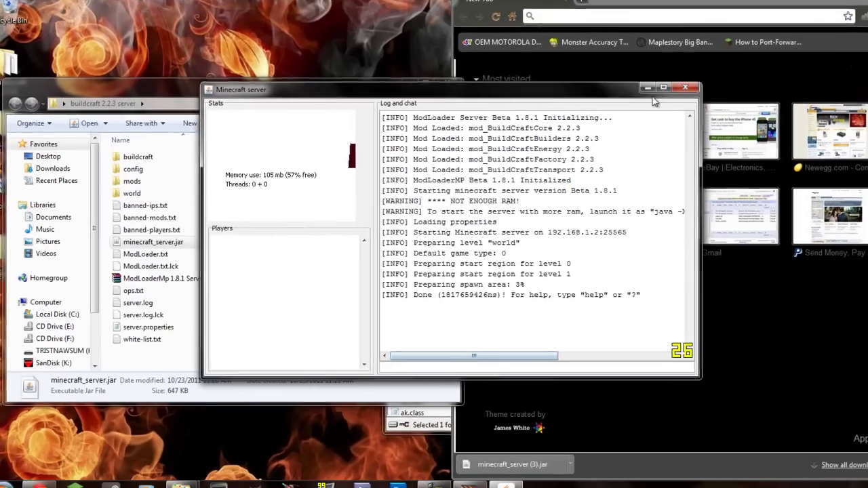
click(685, 87)
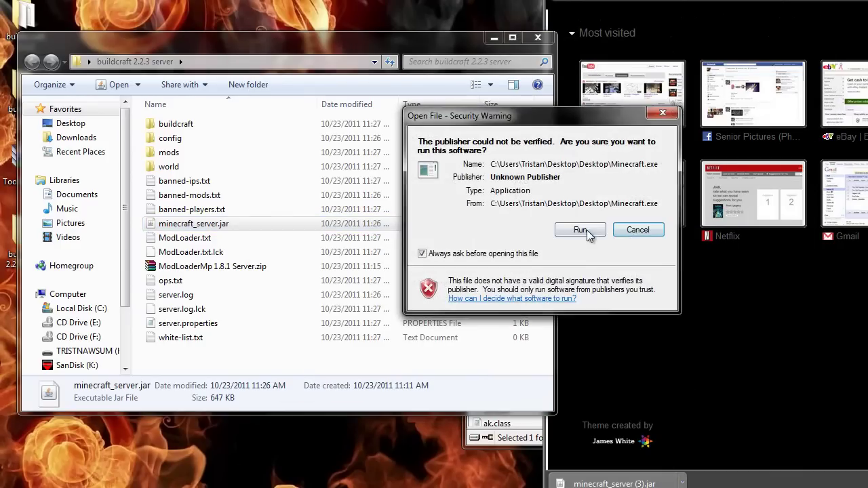
Launch Minecraft with the saved login and connect directly to the multiplayer server at 192.168.1.2.
click(587, 231)
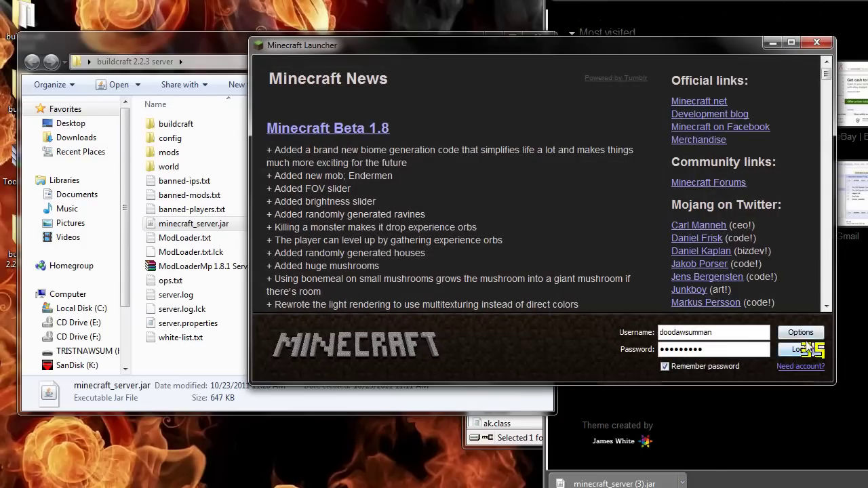
click(805, 348)
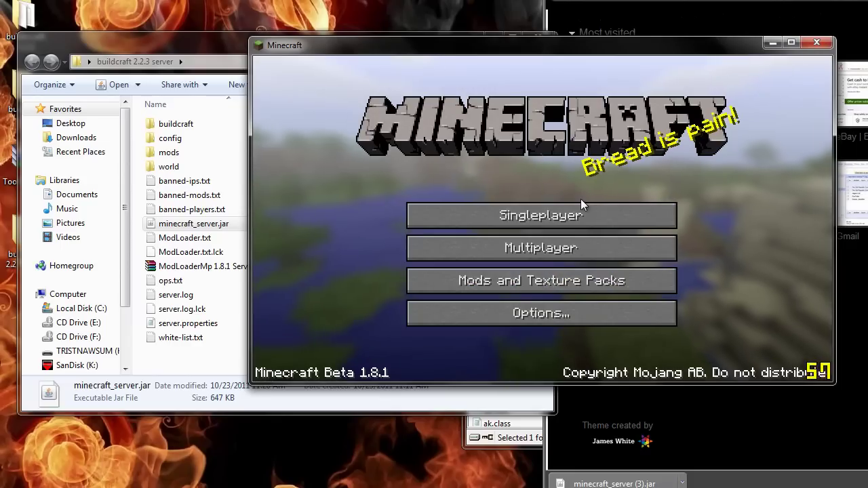
click(542, 246)
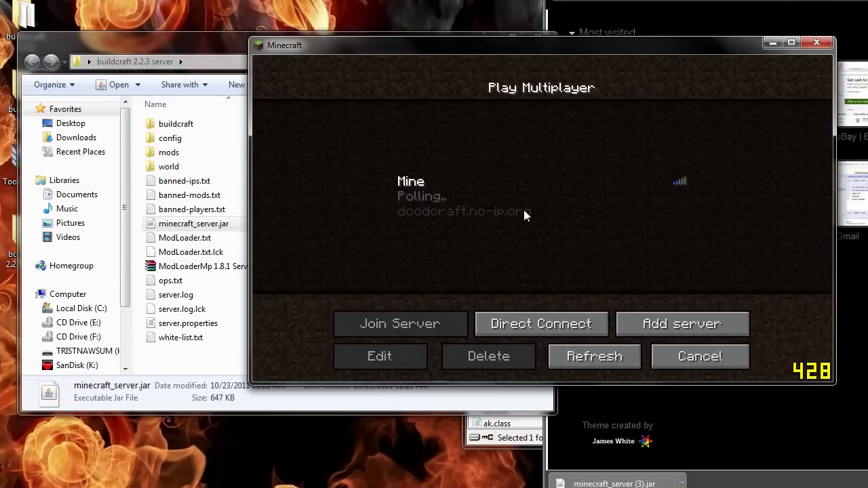
click(542, 324)
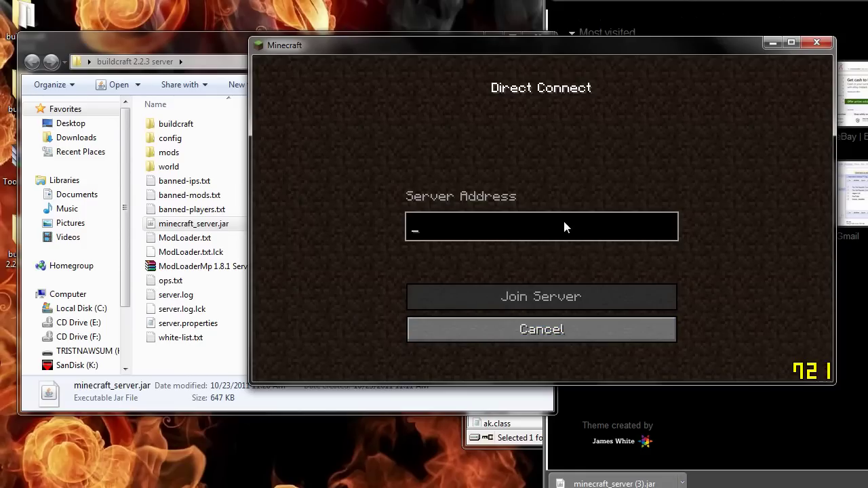
text(192.168.1.1)
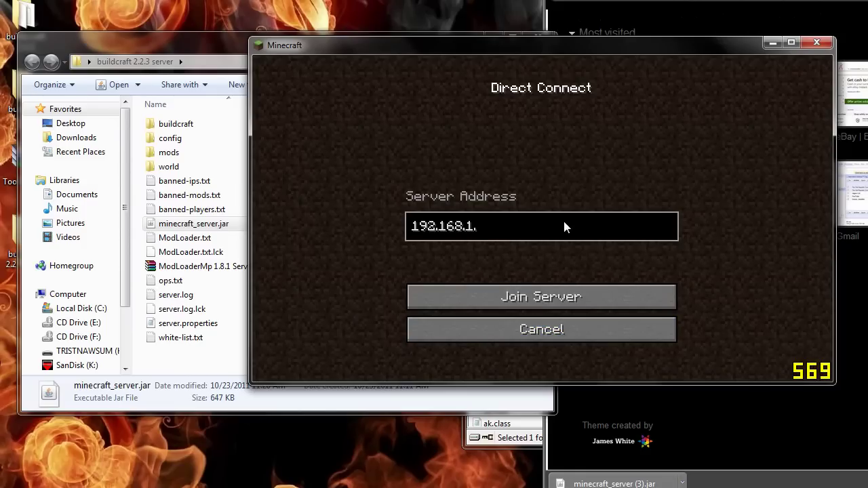
key(Return)
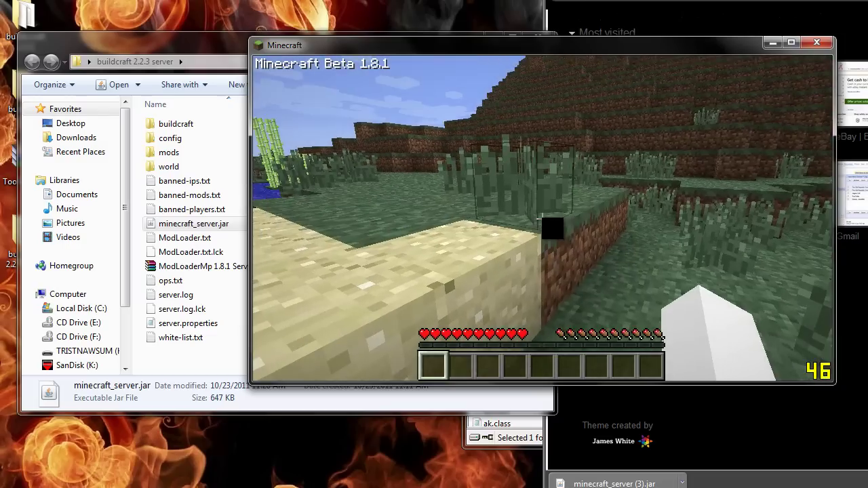
Browse the TooManyItems pages in the inventory and take the BuildCraft block with item ID 161 from page 2.
key(e)
click(758, 77)
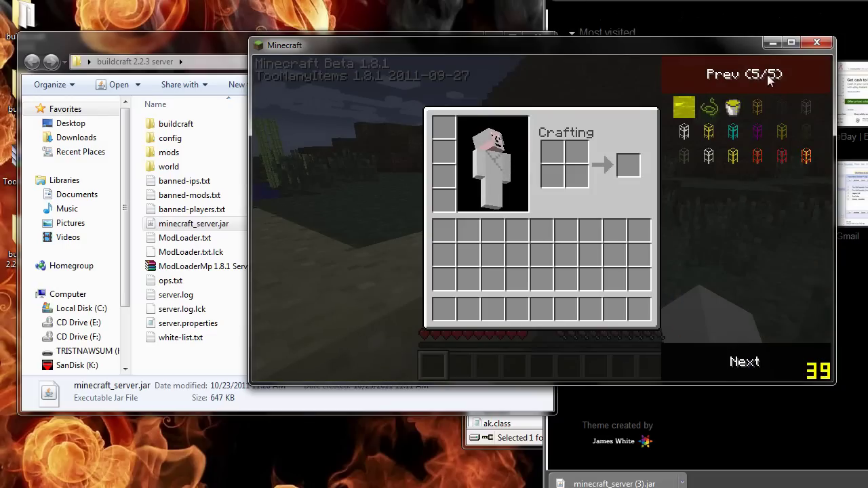
click(779, 75)
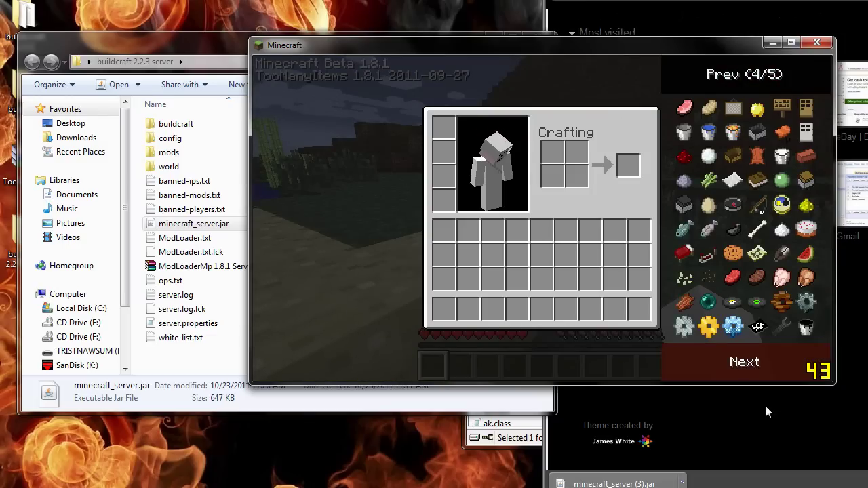
click(769, 361)
click(751, 78)
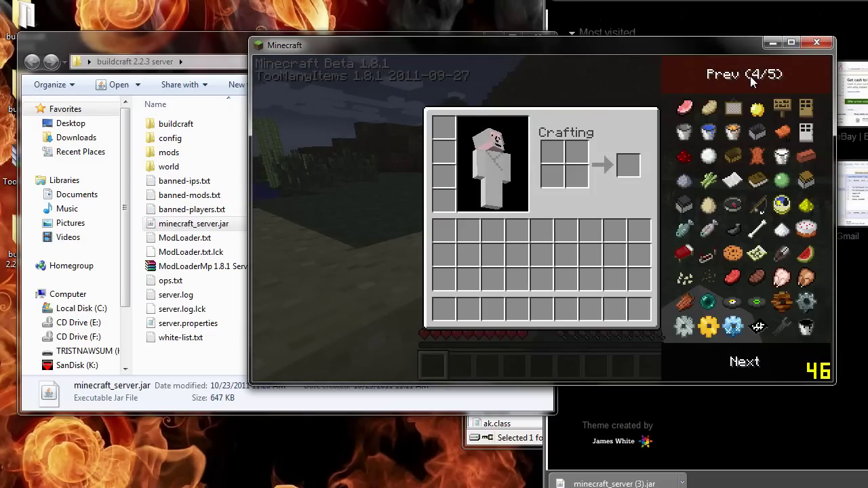
click(752, 76)
click(764, 85)
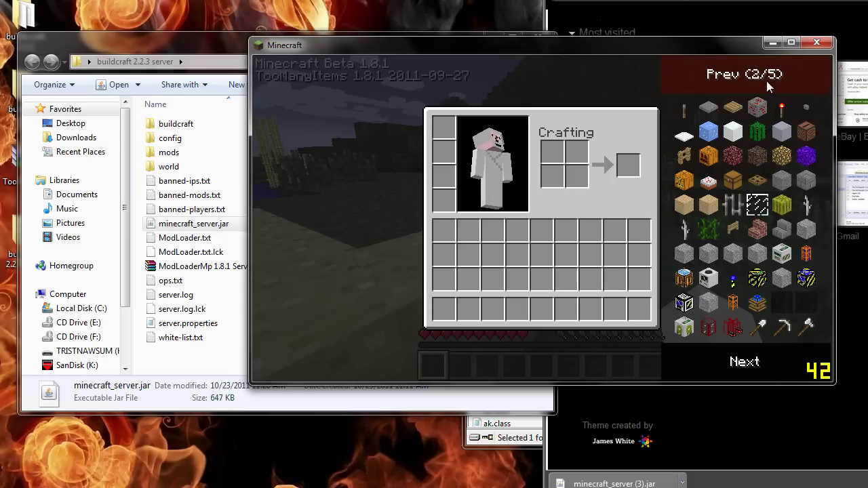
click(760, 306)
key(e)
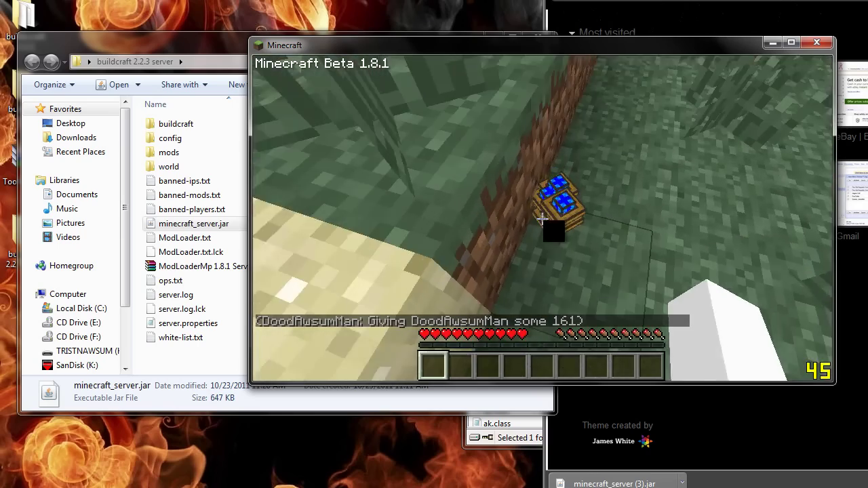